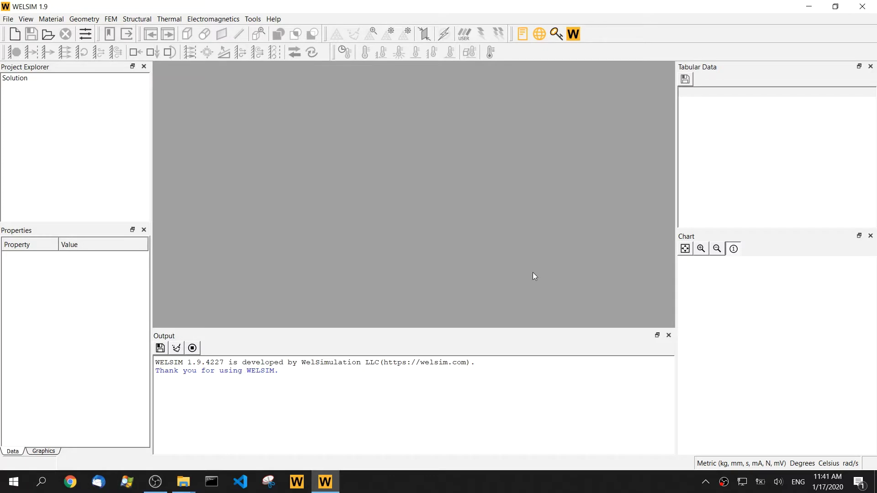
Check the version information, then create a new project and add a new material.
click(576, 36)
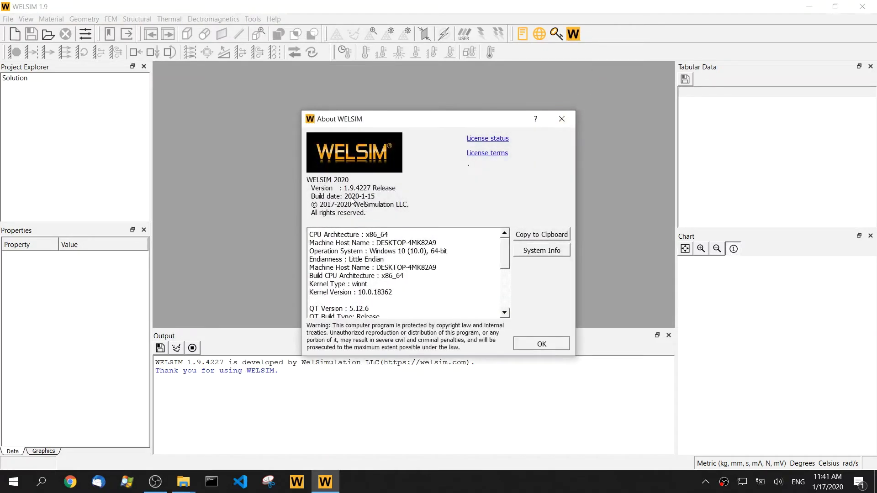
click(542, 344)
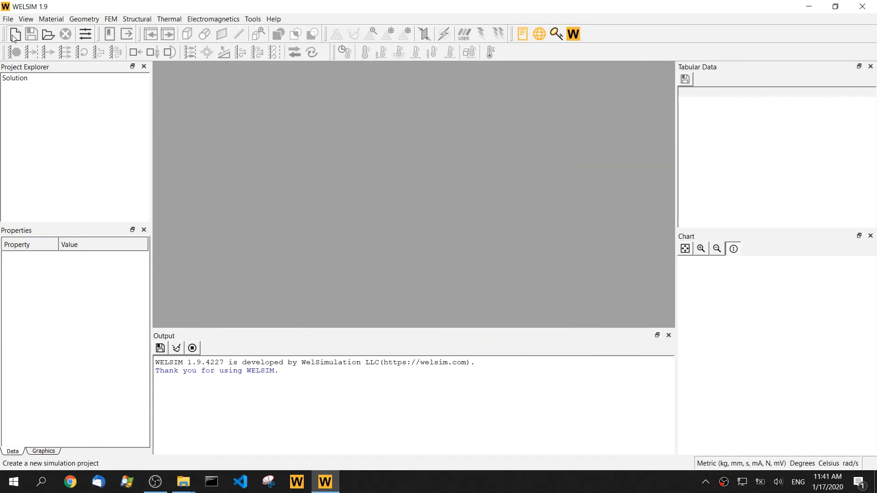
click(15, 34)
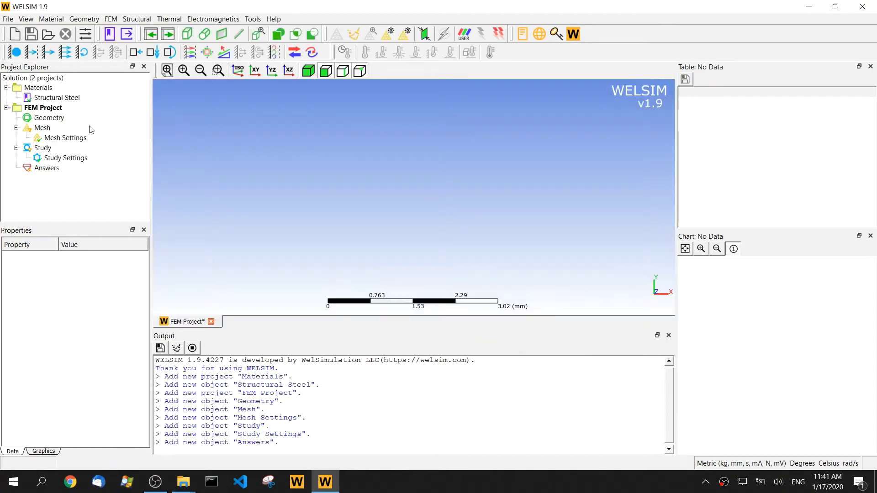
click(110, 34)
In the new material's Build view, choose the Yeoh 3rd Order hyperelastic model.
click(56, 109)
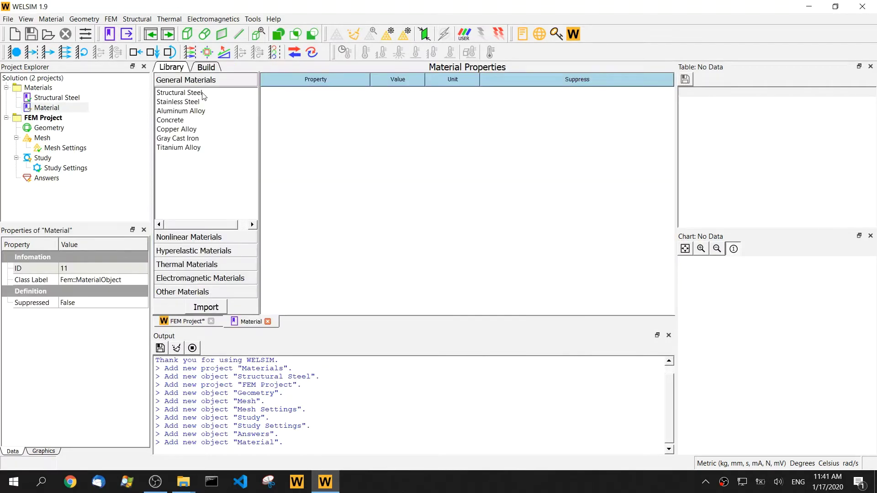
click(206, 67)
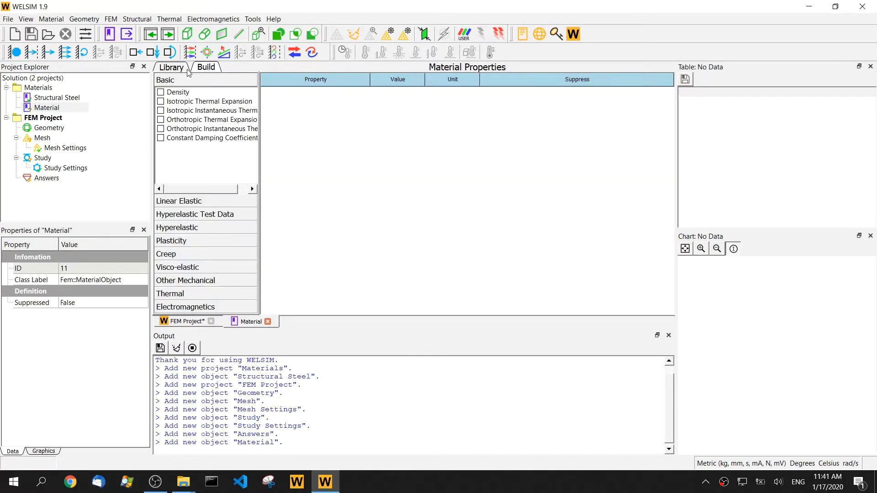
click(171, 231)
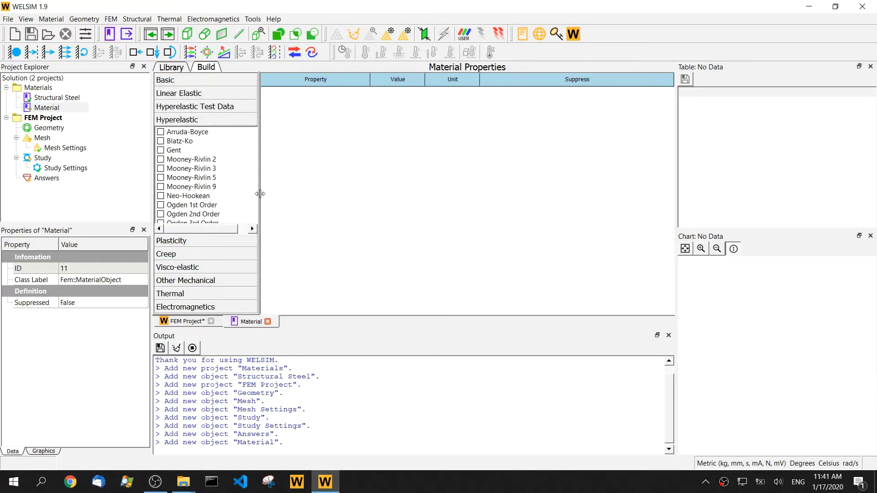
drag(260, 194, 279, 194)
scroll(270, 219, down, 2)
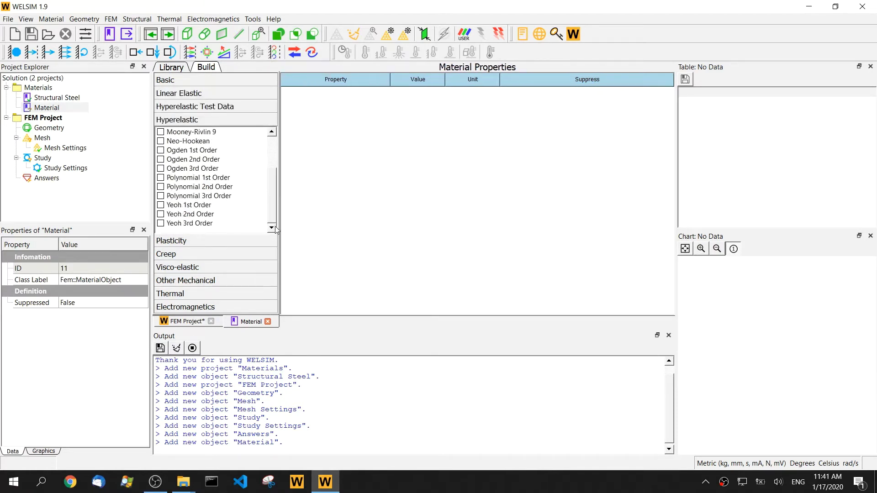
click(203, 225)
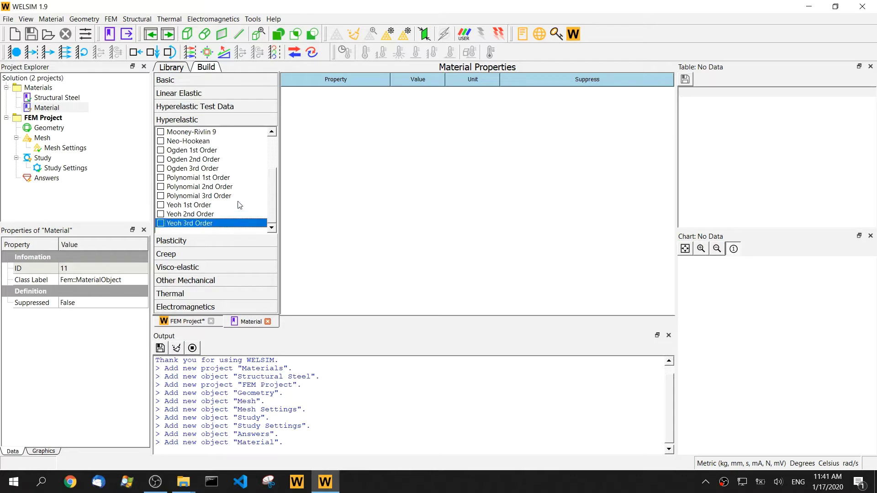
Add Yeoh 3rd Order and enter C10 0.57382, C20 -0.074744, C30 0.011321.
click(160, 223)
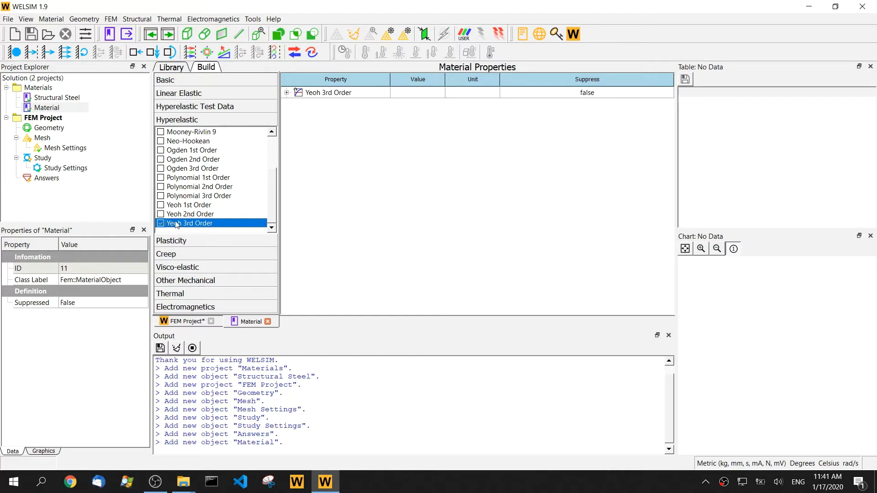
click(286, 93)
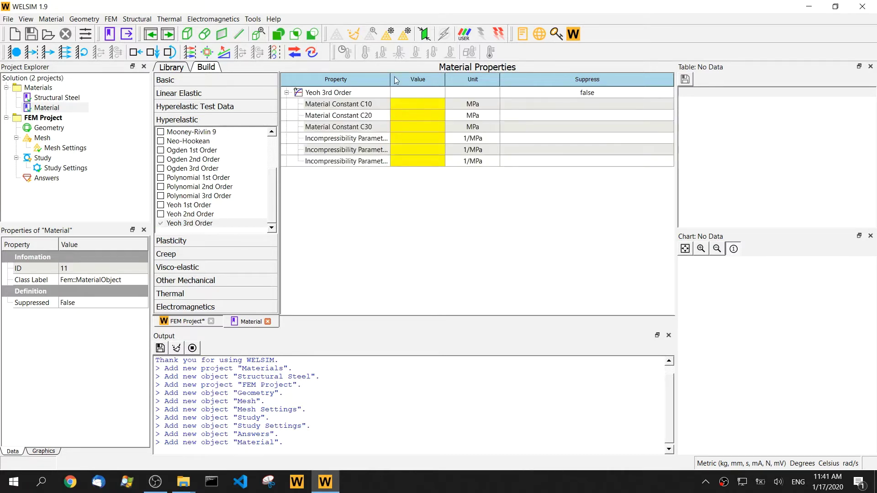
drag(390, 79, 413, 82)
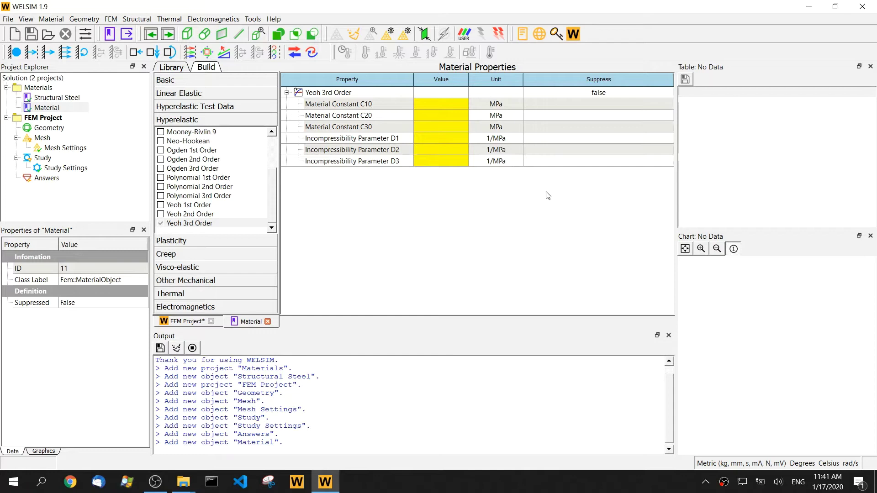
double_click(437, 101)
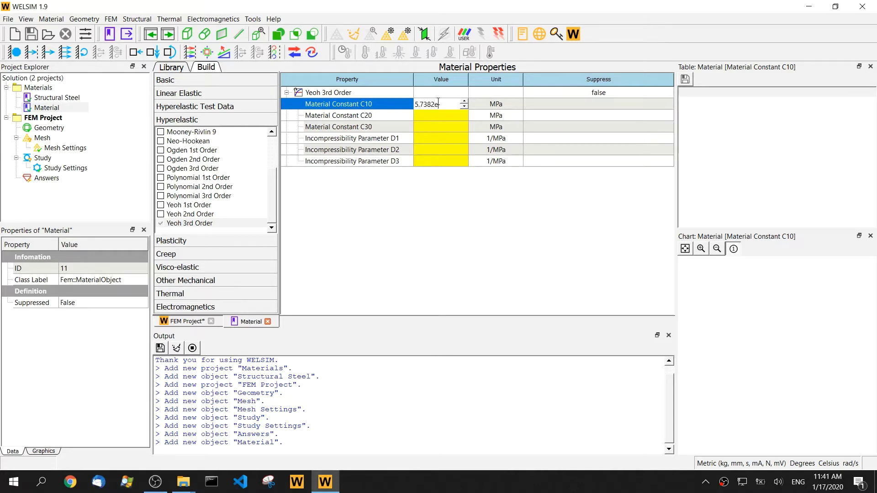
key(Return)
double_click(436, 115)
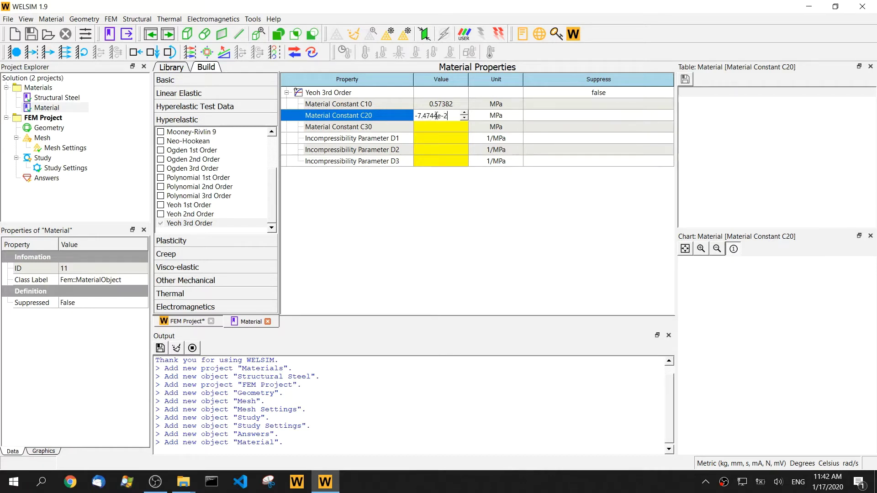
click(441, 127)
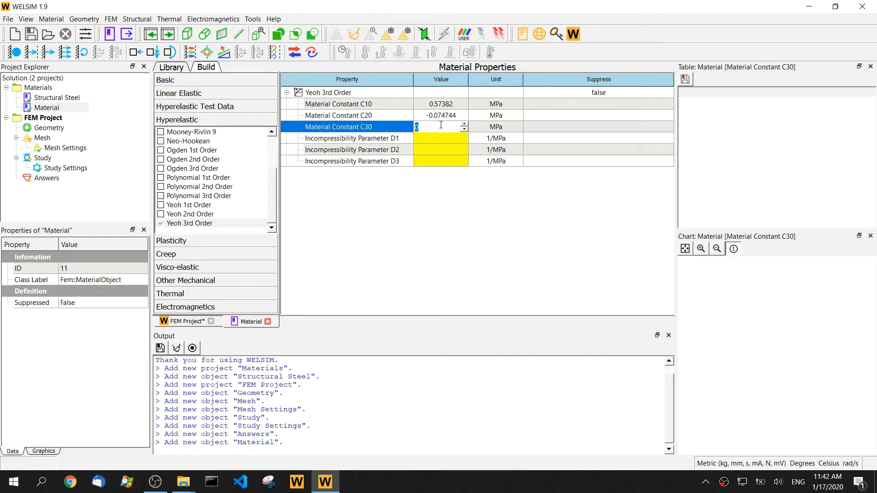
text(1.1321)
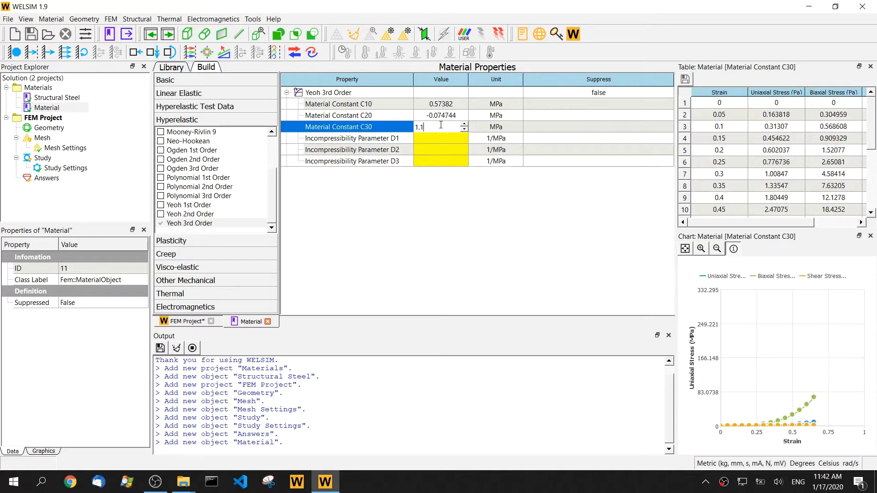
triple_click(416, 127)
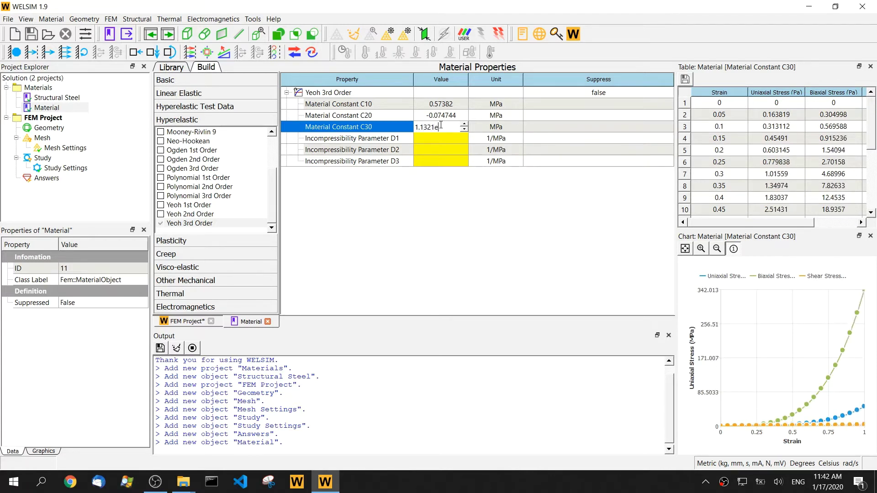
text(0.011321)
key(Return)
Enter incompressibility parameters D1 0.01, D2 0.1, D3 0.5, then close the material editor.
click(430, 138)
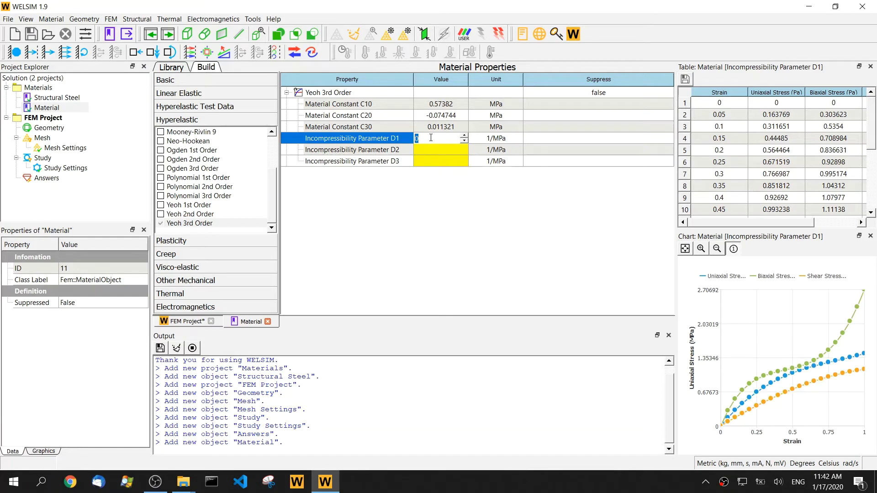
text(0.01)
click(445, 150)
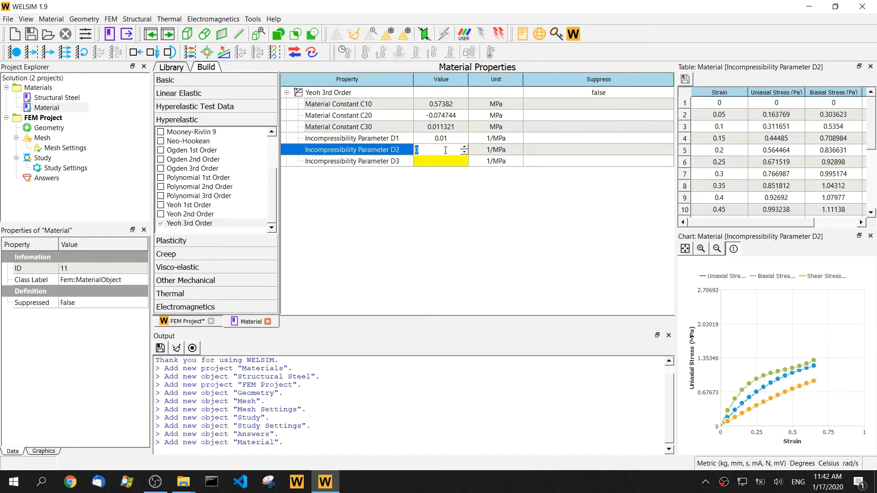
text(0.1)
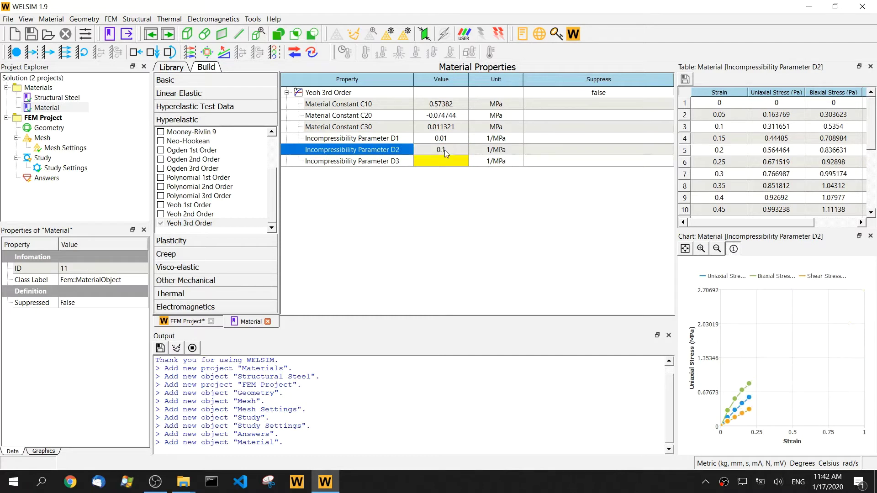
key(Return)
click(448, 158)
text(0.5)
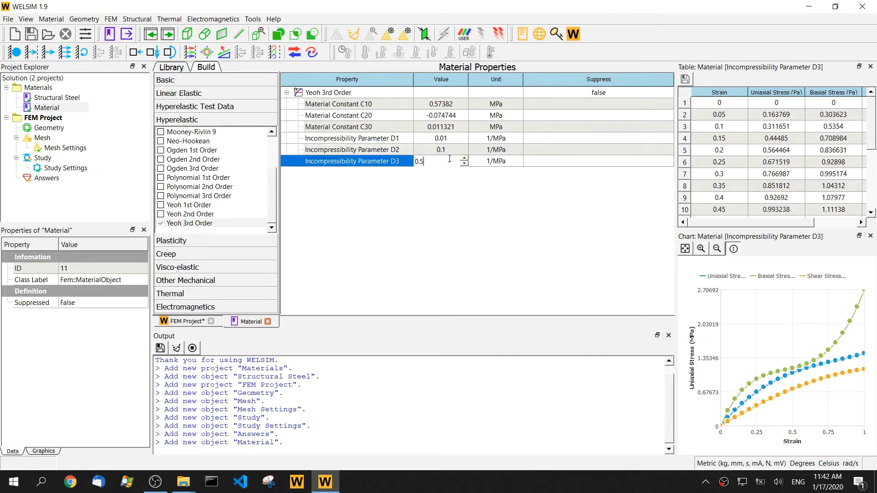
key(Return)
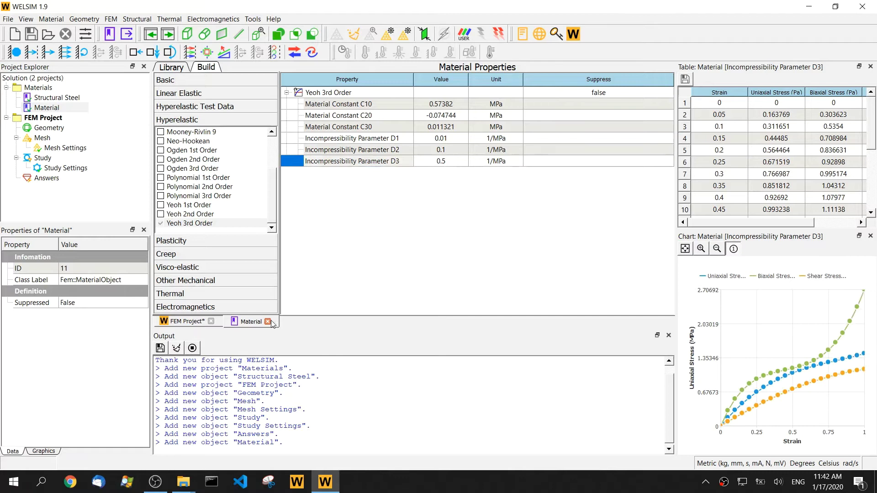
click(267, 321)
Rename the new Material in the project tree to 'Yeoh3rd'.
click(78, 109)
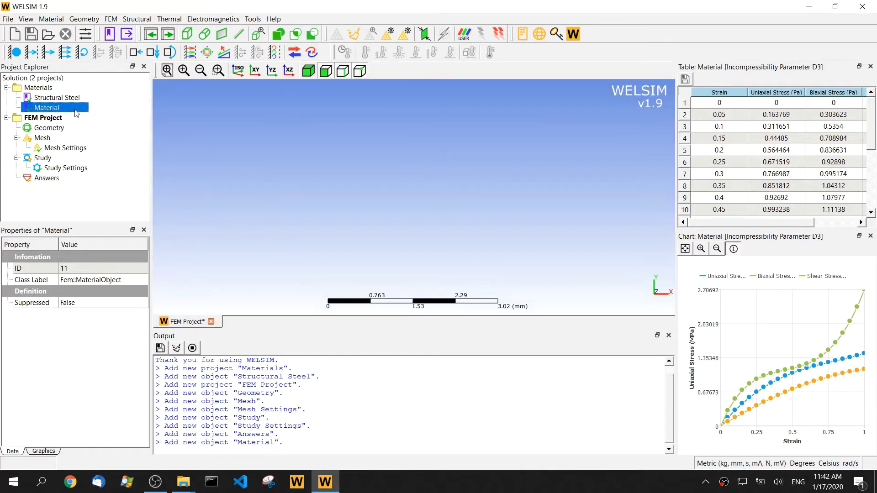
click(75, 110)
text(H)
key(Return)
click(49, 128)
Import rubber1.step from the executable19 folder and orbit the bellows.
click(151, 34)
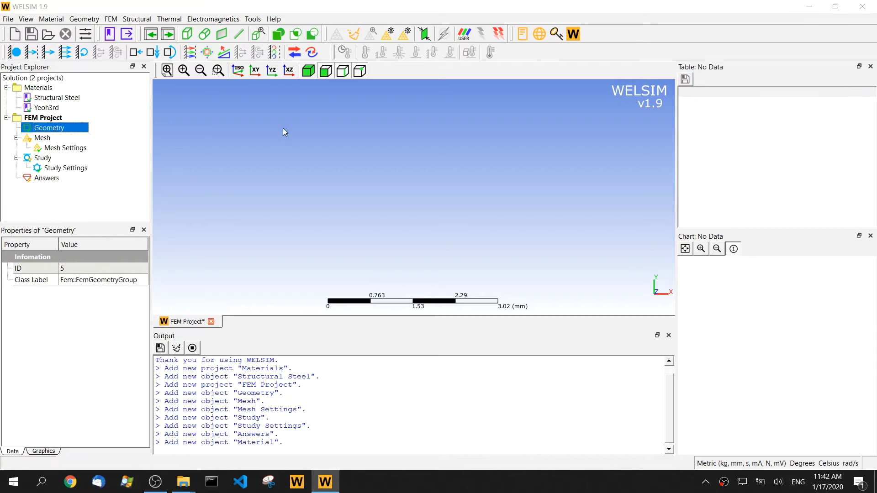
scroll(85, 145, up, 1)
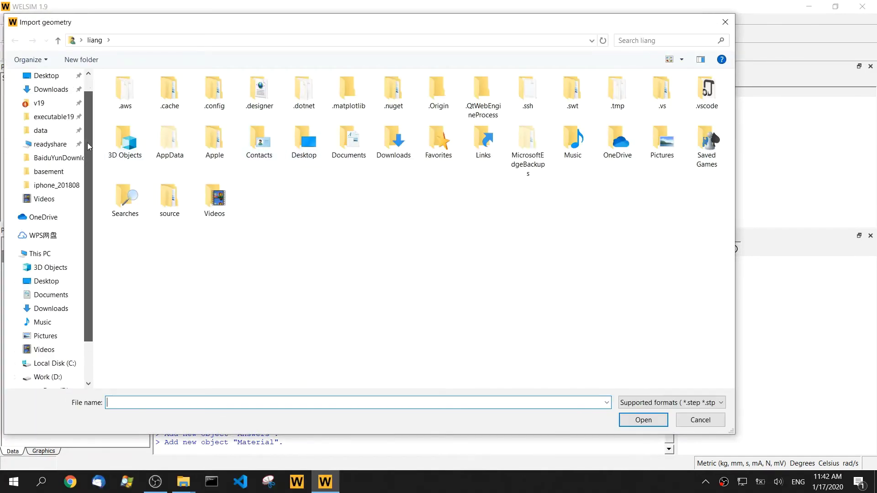
click(53, 139)
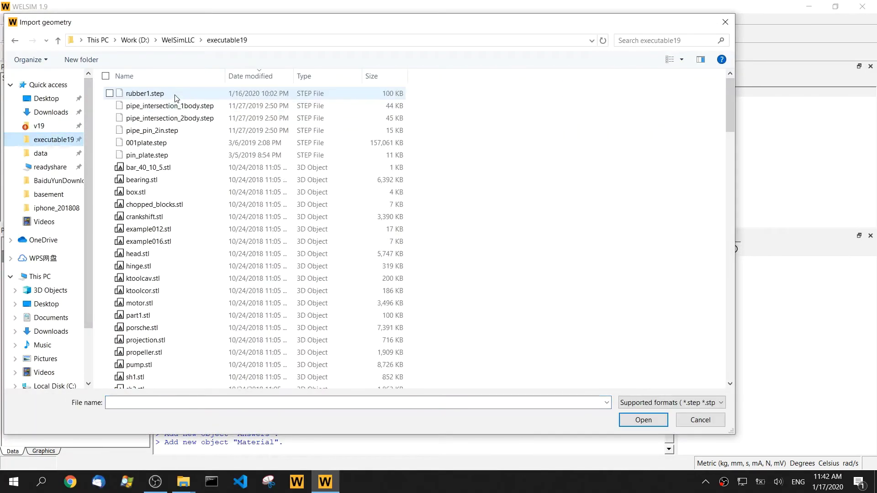
double_click(167, 97)
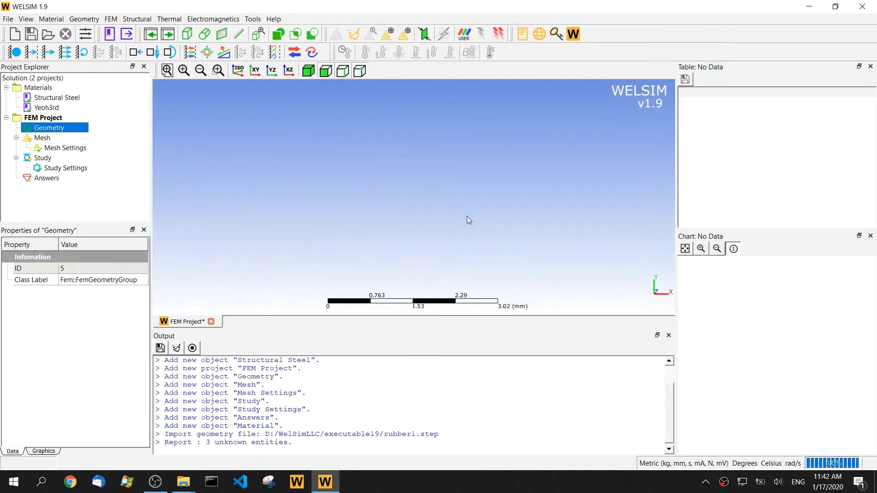
drag(458, 187, 371, 153)
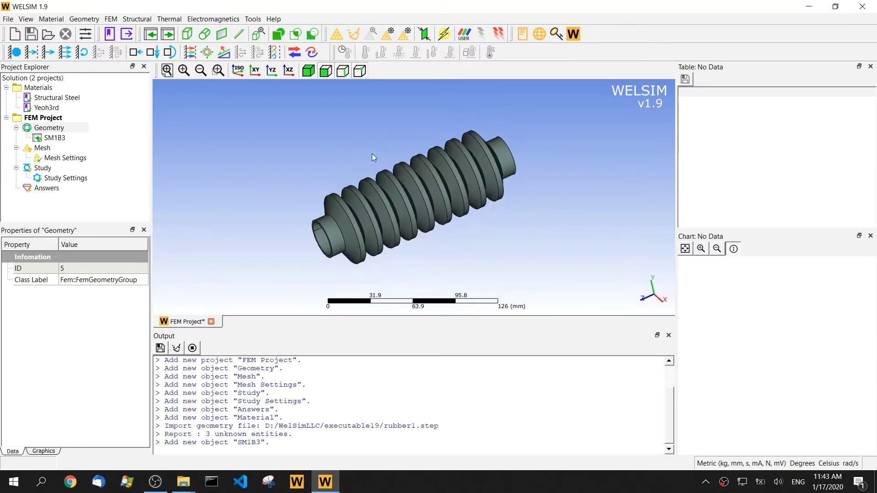
Assign the Yeoh3rd (ID:11) material to part SM1B3.
click(56, 138)
click(109, 348)
click(144, 349)
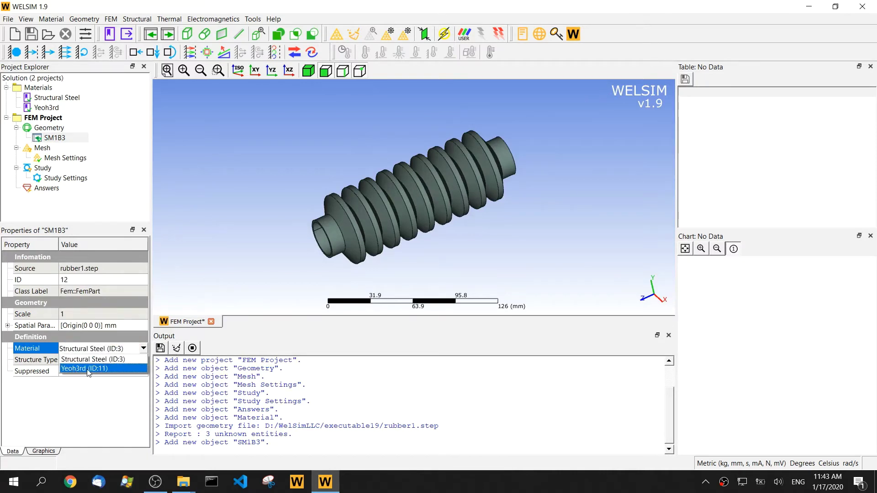
click(104, 369)
middle_drag(325, 250, 259, 211)
Set the mesh Maximum Size to 5 mm and Quadratic elements to True.
click(62, 158)
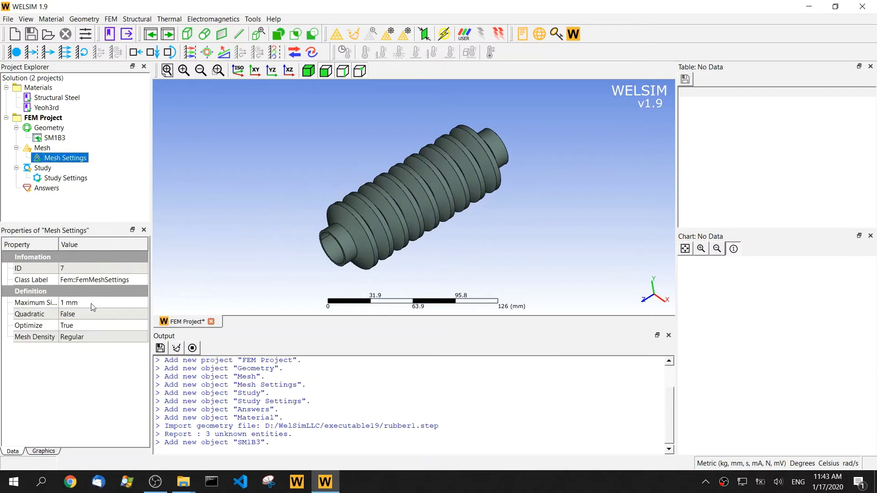
click(97, 304)
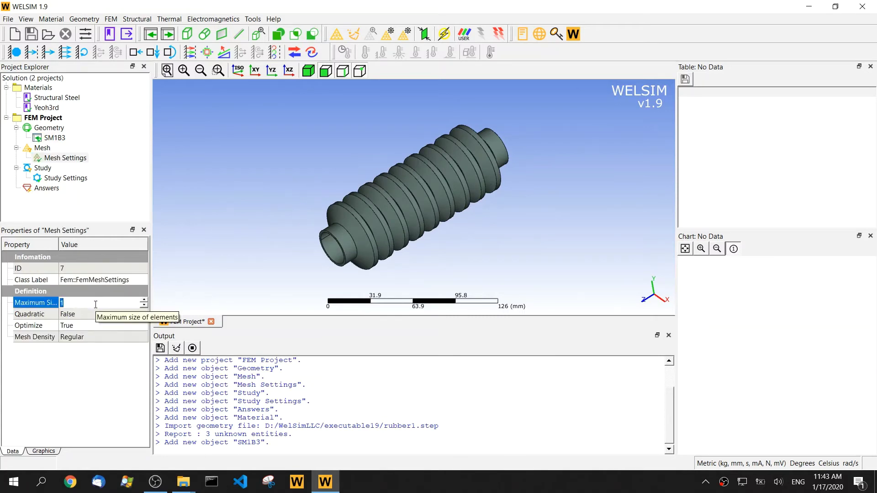
text(5)
click(91, 314)
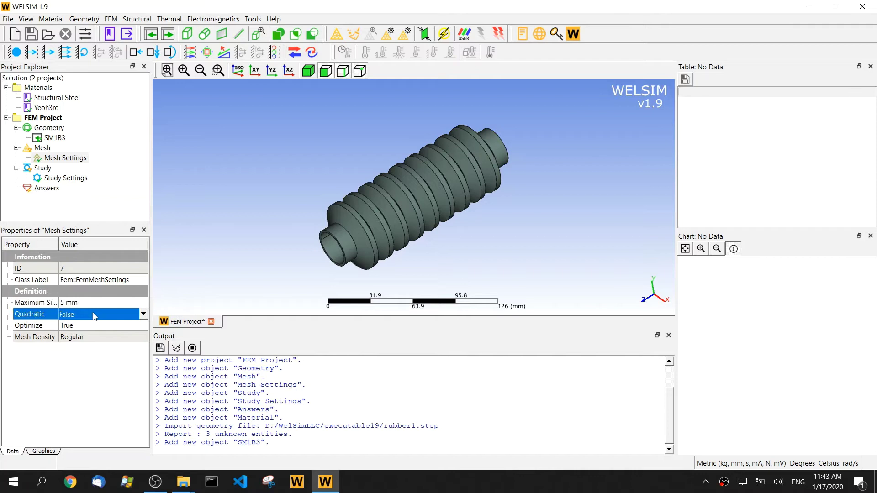
click(91, 314)
click(85, 331)
drag(59, 244, 76, 244)
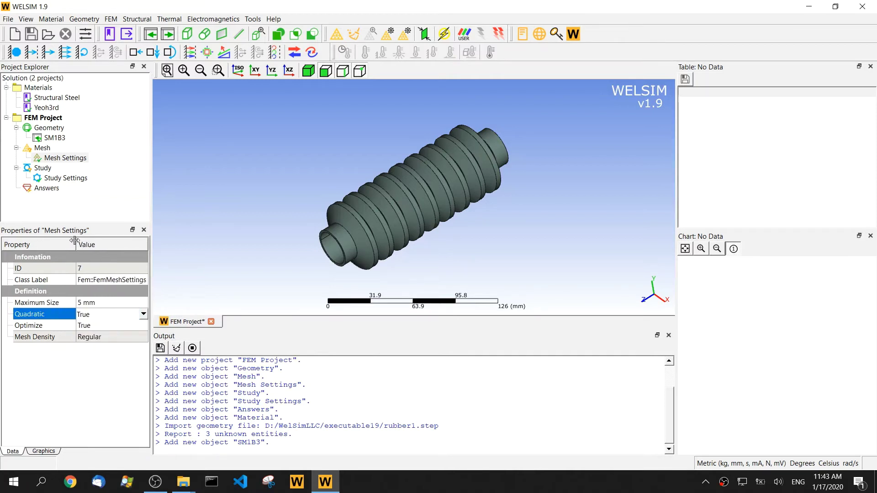
Generate the mesh and review its statistics: 74530 nodes, 37156 elements.
click(336, 34)
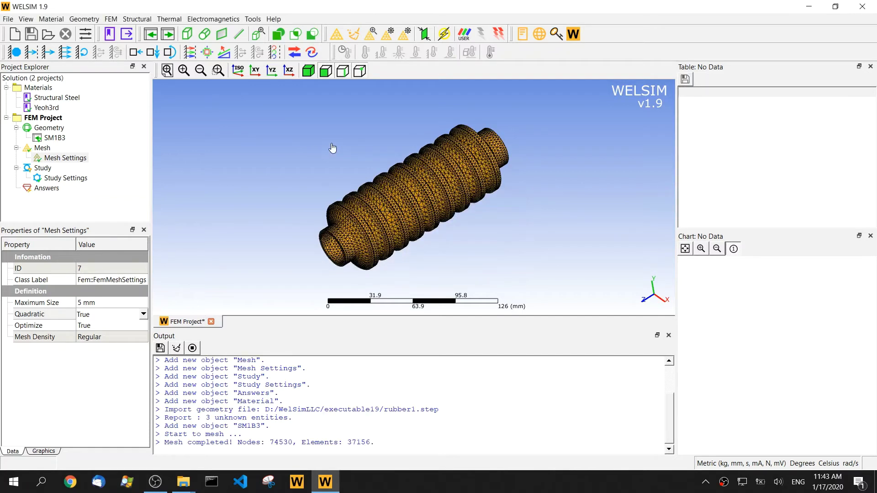
click(46, 148)
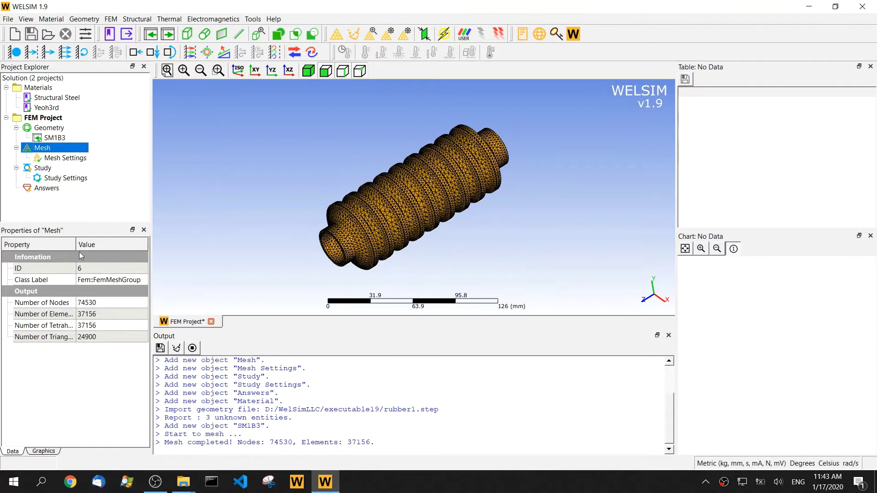
drag(77, 247, 93, 286)
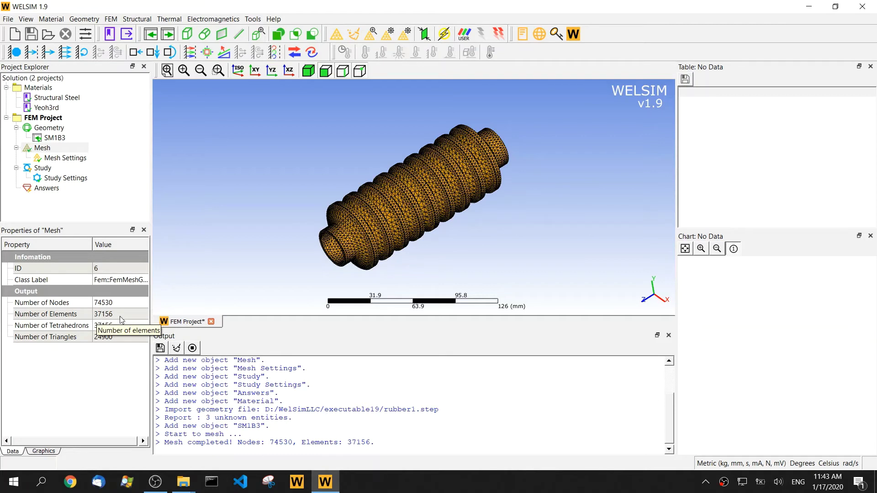
Add a Constraint and a Displacement condition to the study.
click(68, 167)
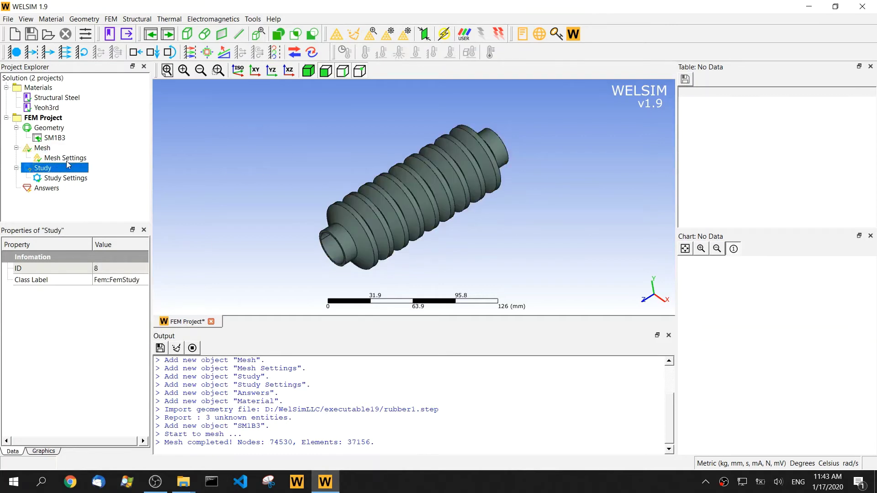
click(15, 52)
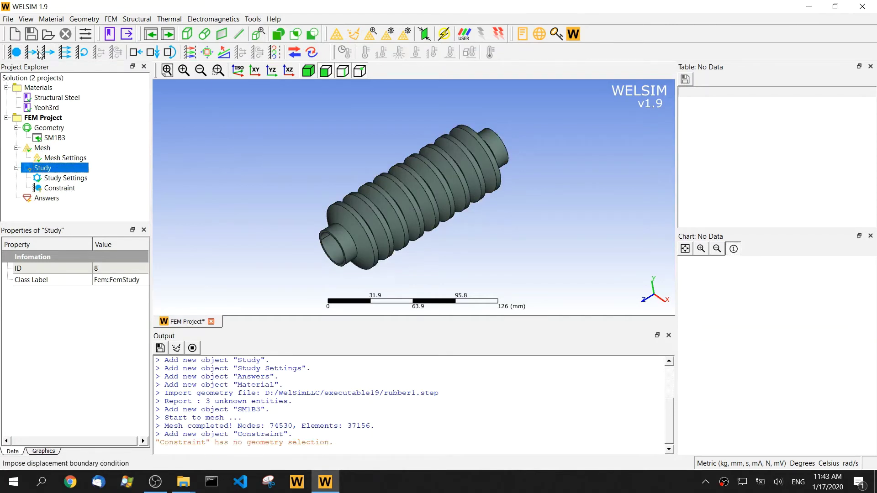
click(47, 51)
Fix the Constraint to the bellows' end ring face.
click(63, 187)
drag(250, 210, 512, 160)
click(73, 190)
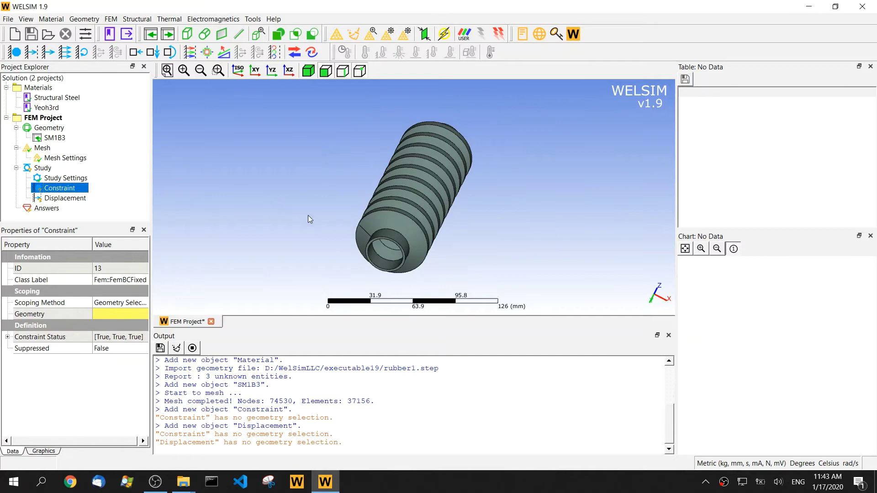
scroll(329, 238, up, 5)
click(417, 258)
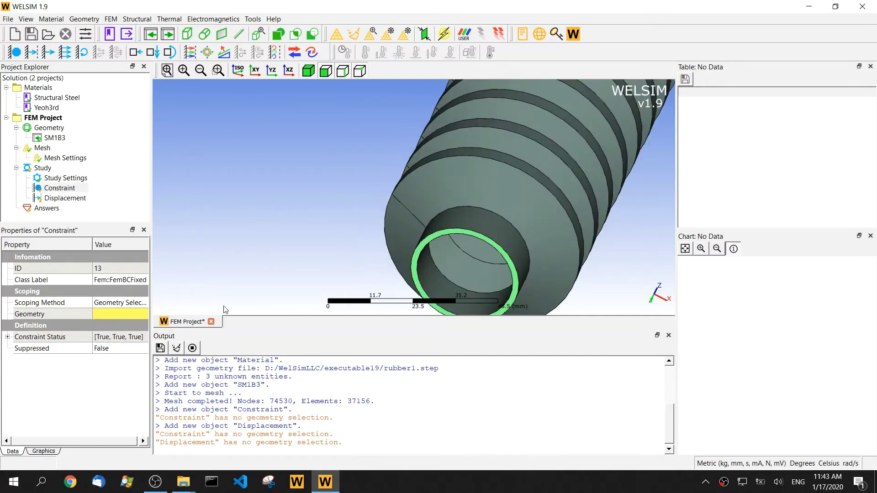
click(112, 320)
scroll(377, 189, down, 5)
drag(483, 131, 447, 167)
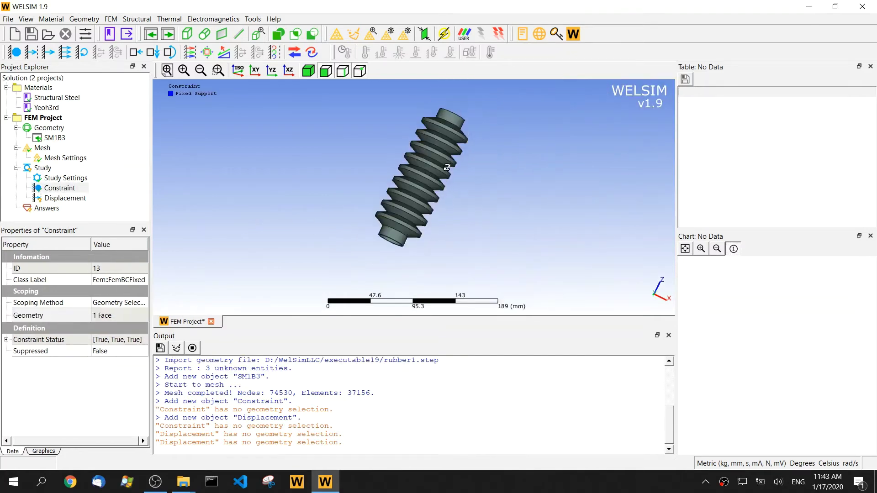
scroll(157, 270, up, 10)
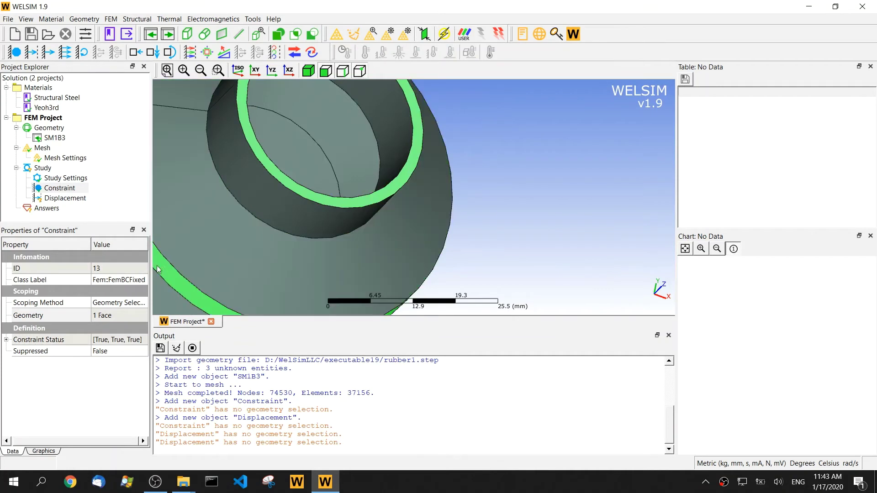
Scope the Displacement condition to the face at the bellows' other end.
click(76, 197)
click(104, 307)
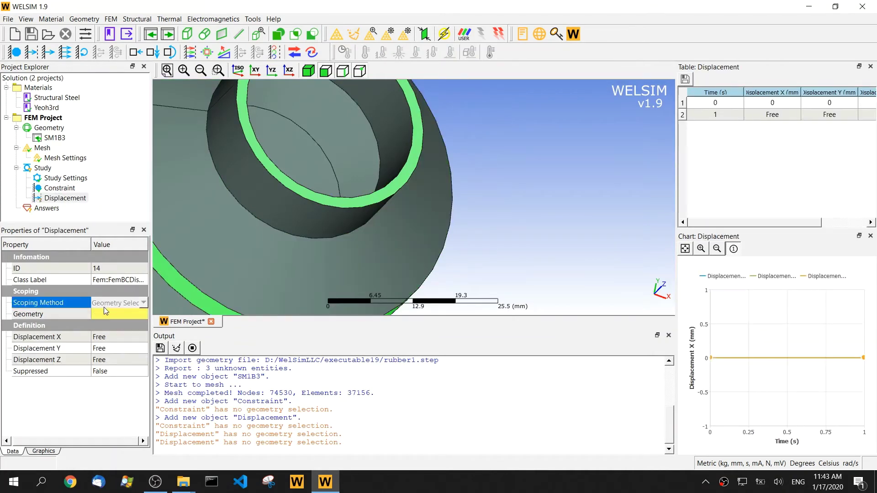
click(105, 311)
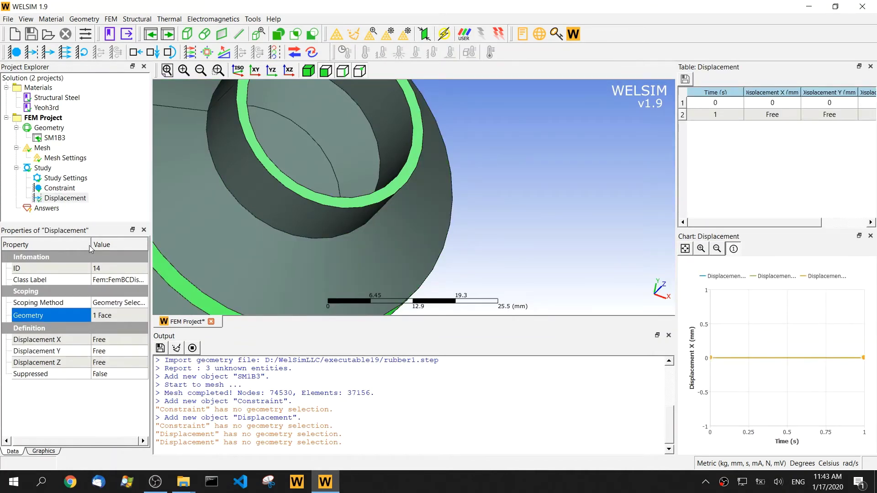
drag(89, 248, 86, 247)
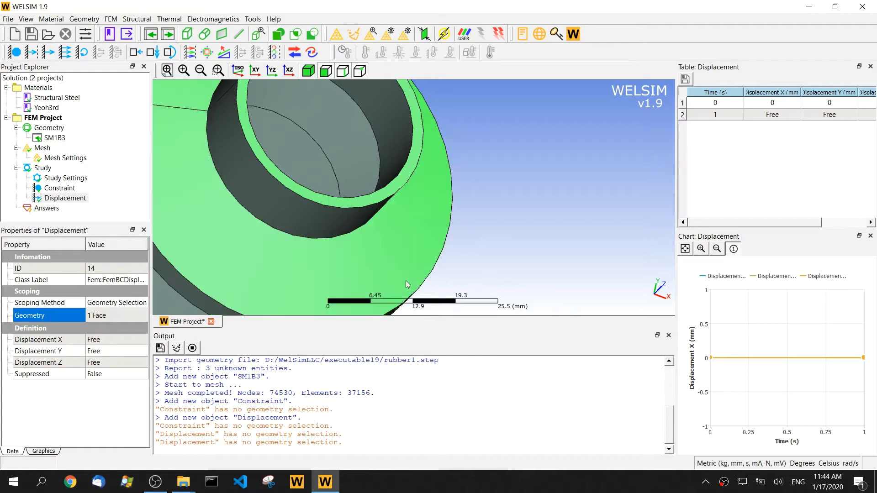
Make Displacement Z a constant 100 mm and fit the bellows in view.
click(117, 364)
click(143, 362)
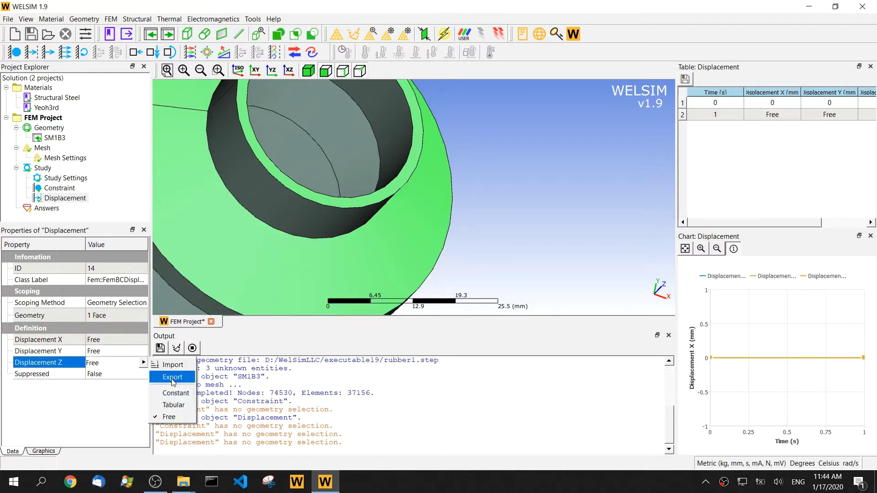
click(175, 393)
click(117, 362)
text(100)
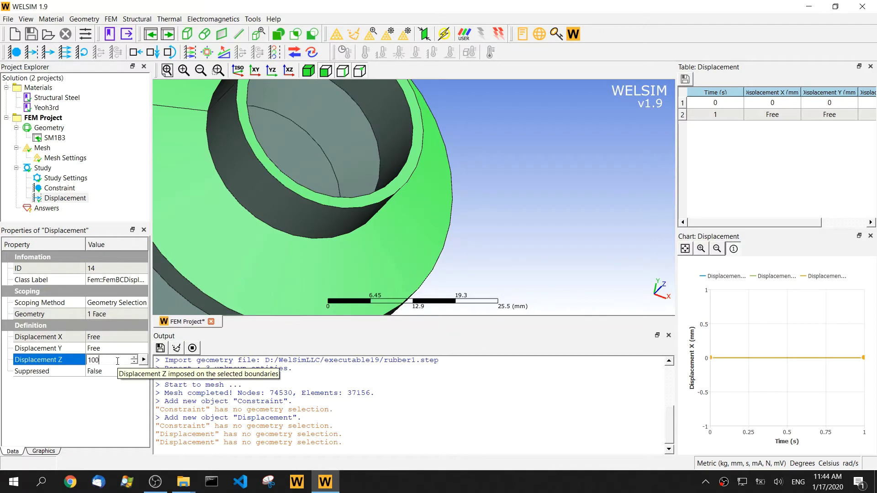
key(Return)
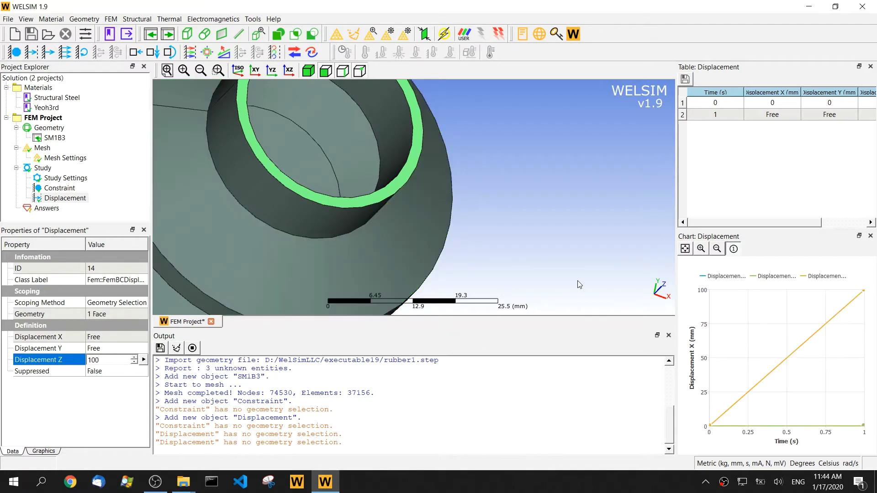
click(167, 70)
drag(330, 178, 316, 197)
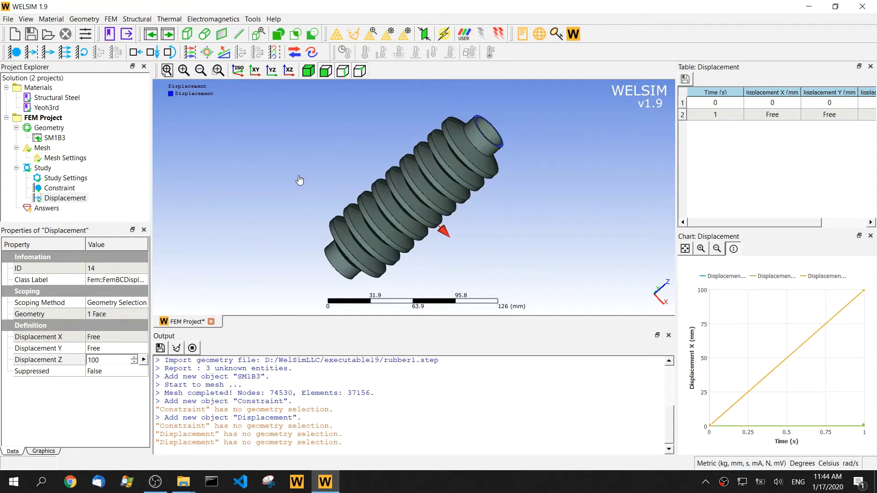
Set Number of Substeps to 30 and run the nonlinear solve to completion.
click(64, 178)
click(97, 361)
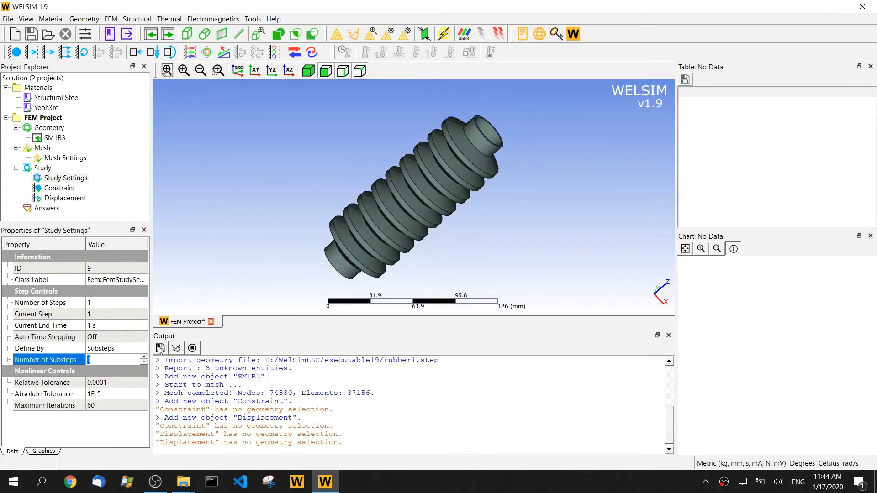
click(160, 348)
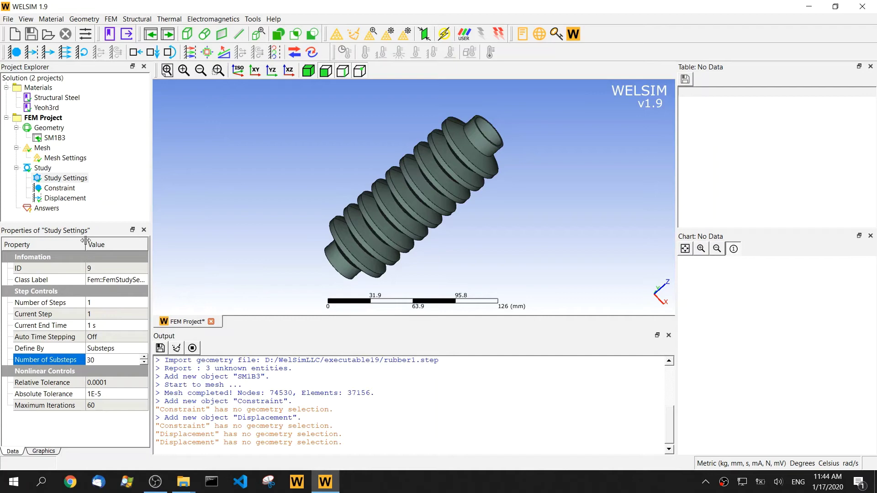
drag(86, 241, 84, 241)
click(243, 181)
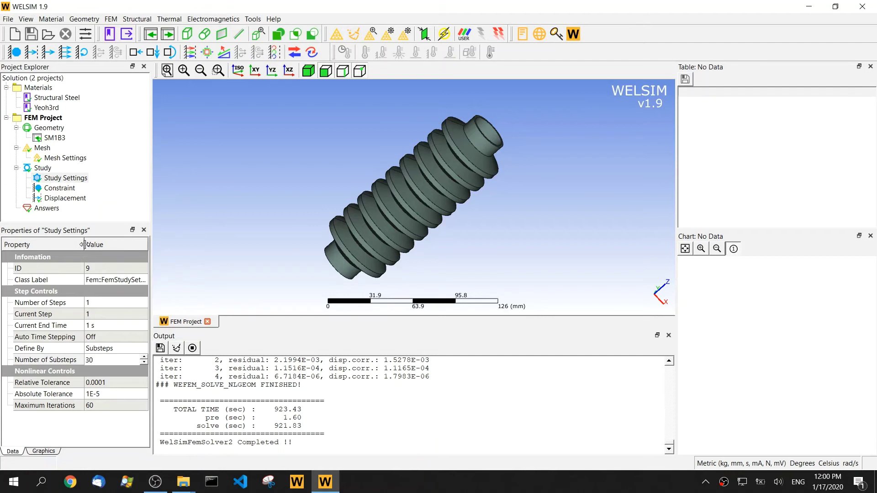
Add Deformation, Stress and Reaction Force probe results to the solved study.
drag(242, 228, 305, 223)
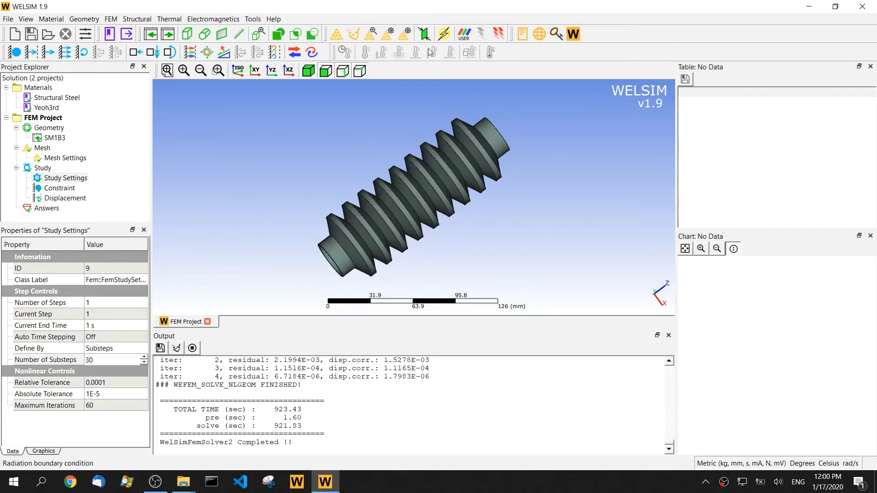
click(190, 52)
click(207, 52)
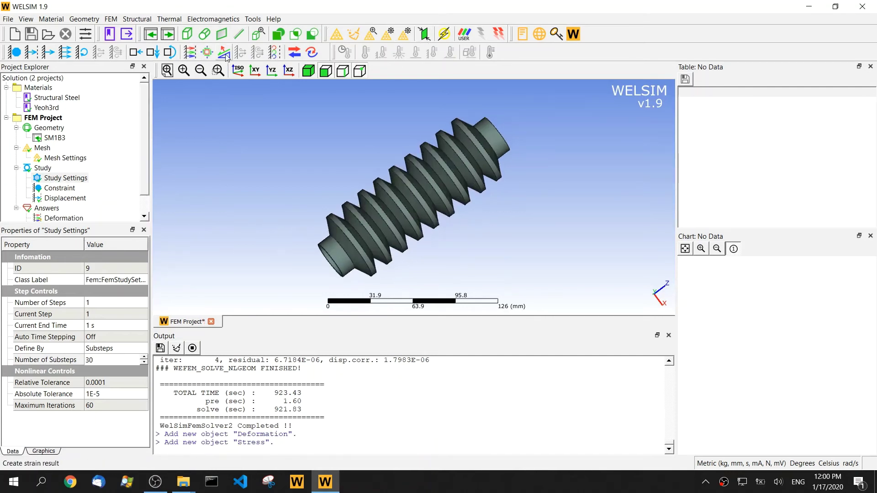
click(295, 52)
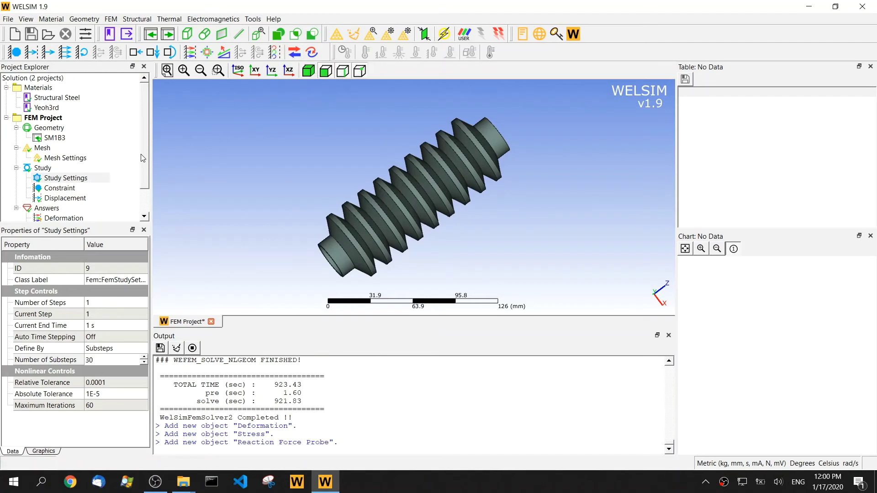
scroll(109, 196, down, 1)
Evaluate von Mises stress at set 30, showing a 0.0071–1.307 MPa contour.
click(79, 195)
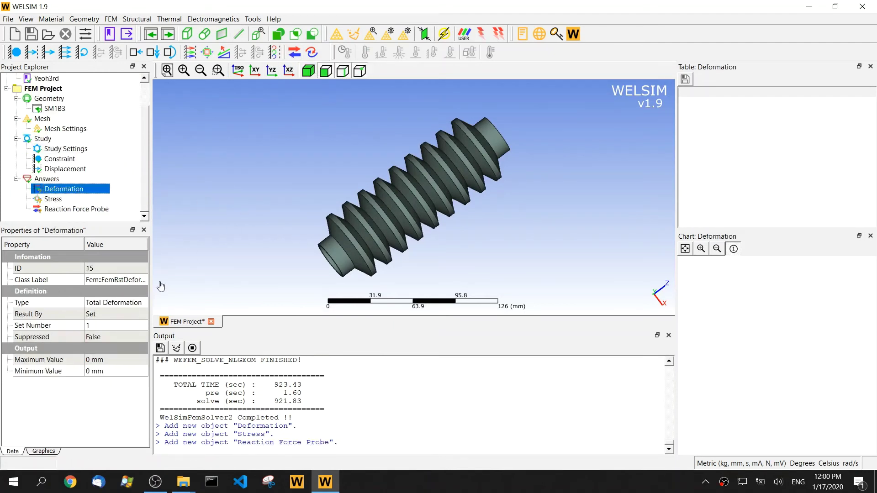
click(59, 200)
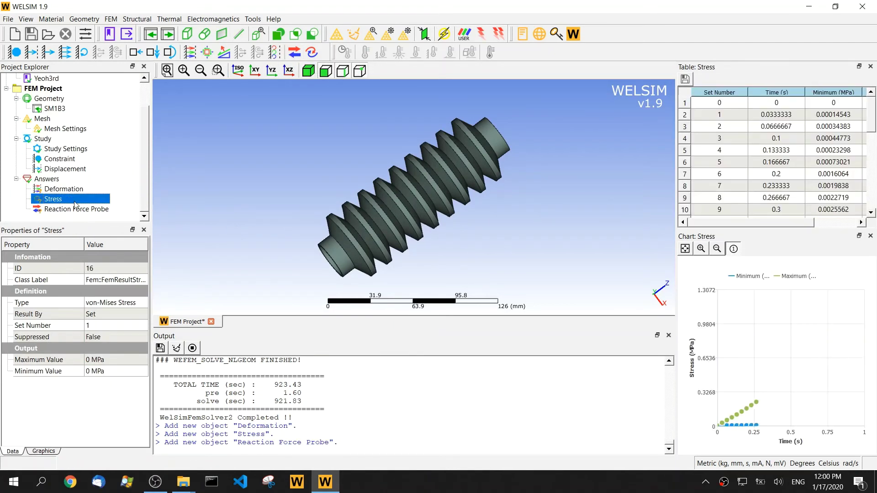
drag(870, 127, 869, 211)
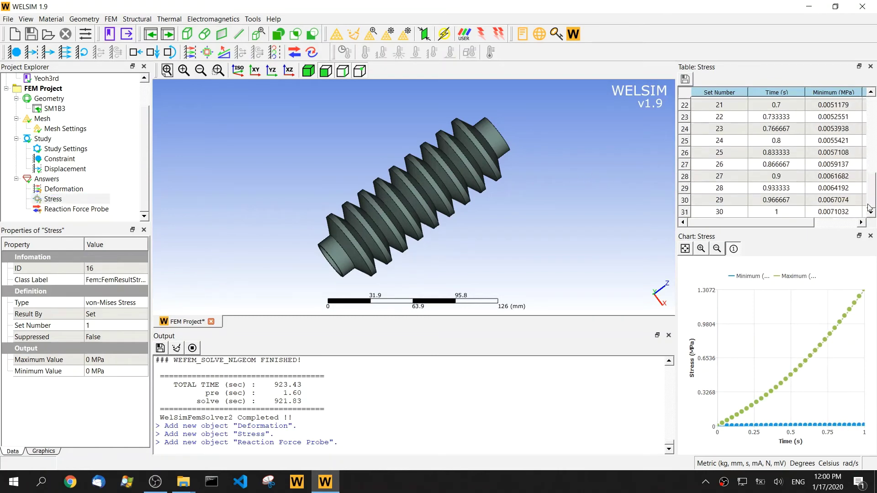
click(116, 324)
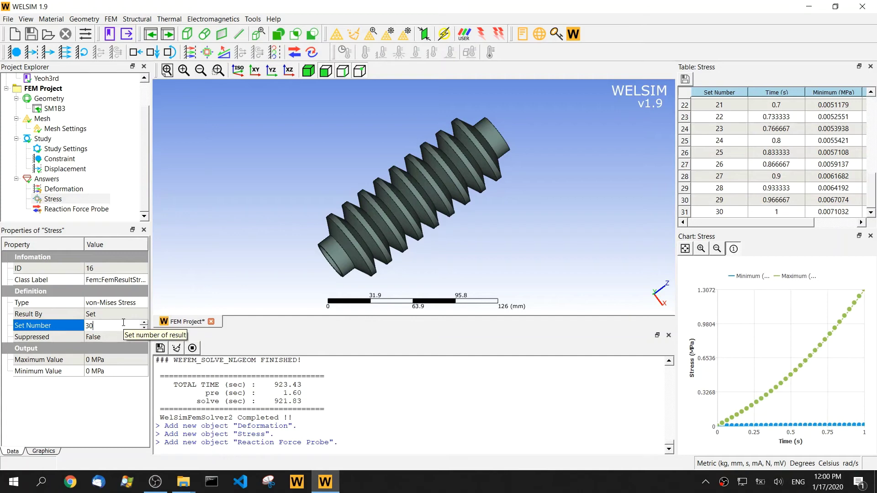
click(82, 202)
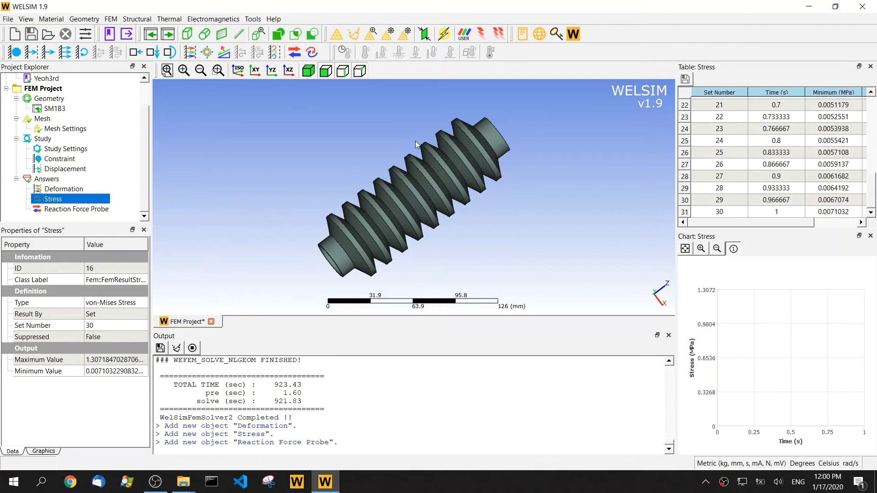
drag(375, 171, 410, 132)
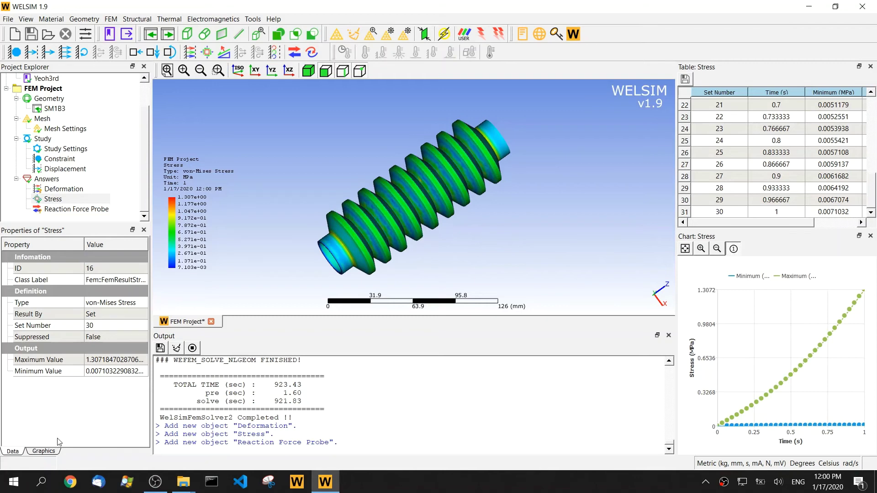
Set Show Deformation to True for the Stress contour, then open the Deformation result.
click(51, 451)
click(85, 302)
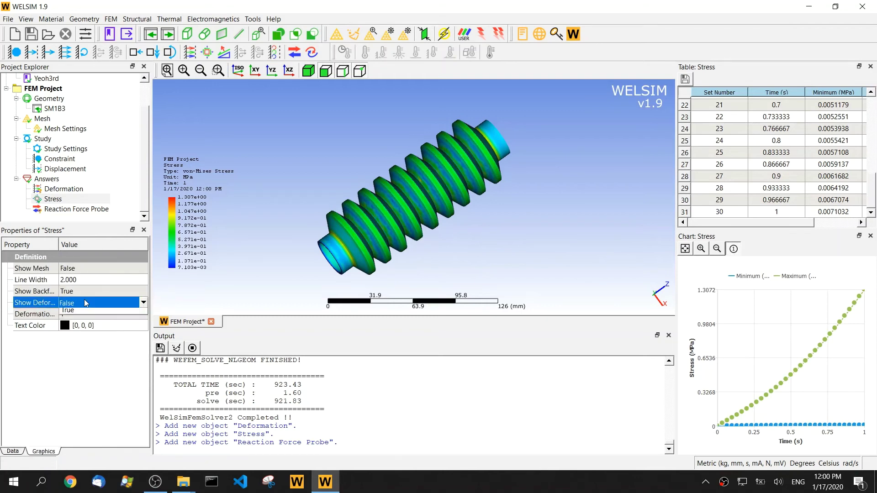
click(85, 303)
click(86, 325)
drag(375, 142, 421, 195)
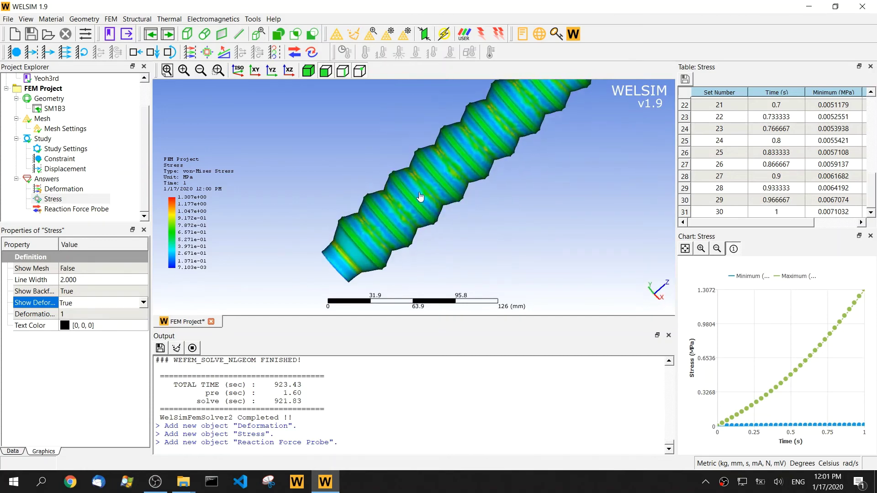
scroll(529, 182, down, 2)
drag(529, 178, 472, 223)
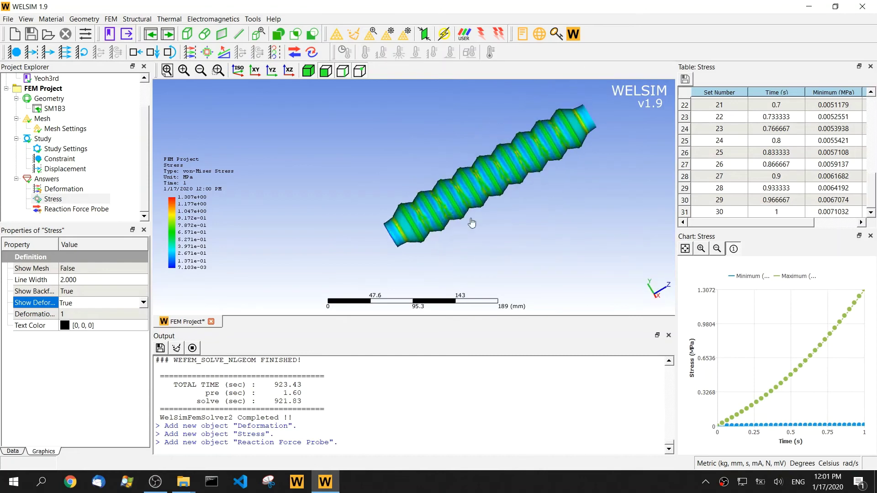
click(67, 190)
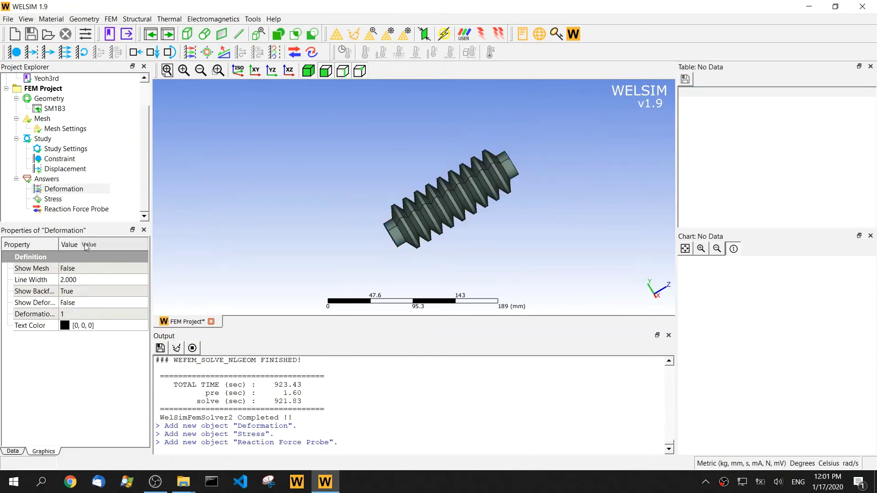
Widen the property name column and check the Show Deformation options, leaving it False.
drag(59, 245, 80, 245)
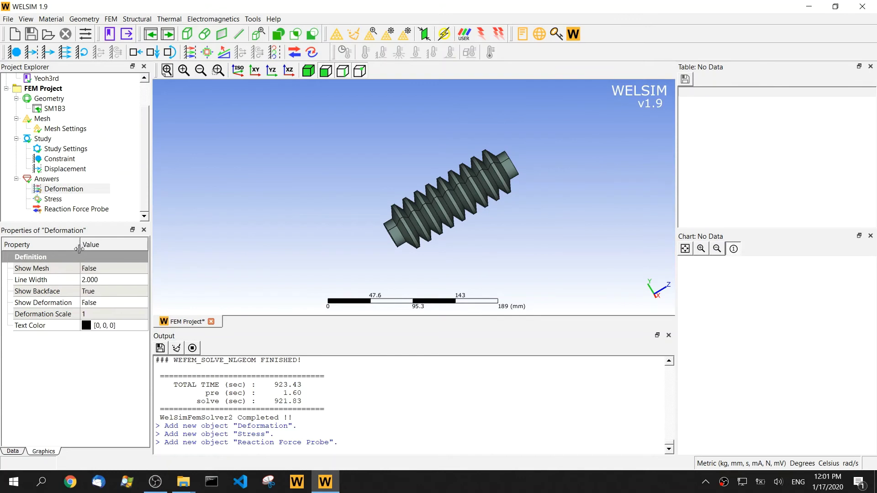
click(108, 287)
click(110, 303)
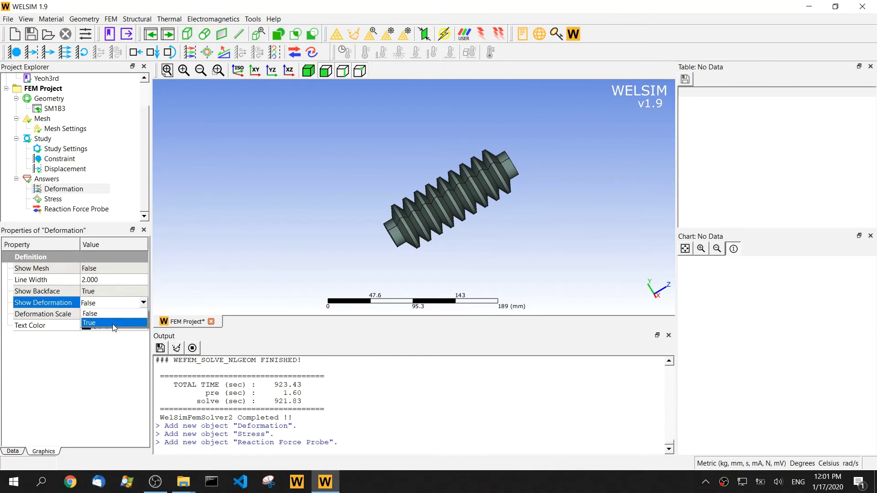
click(91, 361)
Set the deformation result to Deformation Z by set, set number 30, and evaluate it.
click(13, 451)
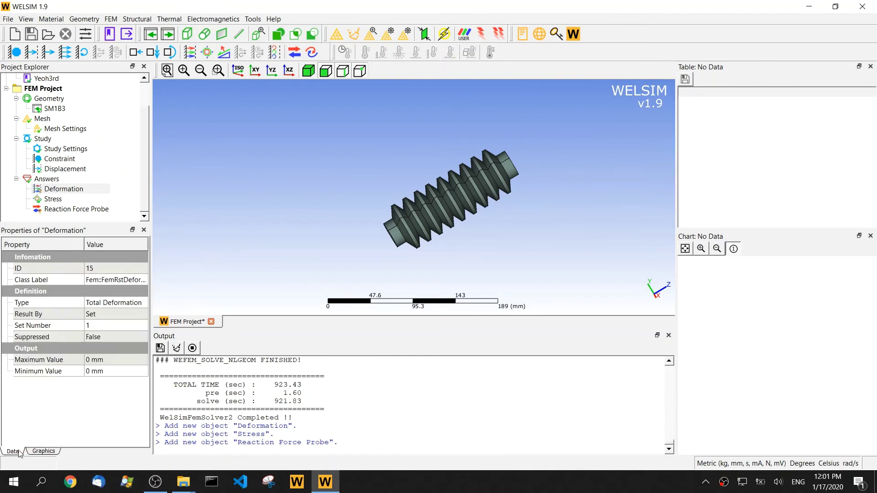
click(119, 304)
click(119, 304)
click(121, 335)
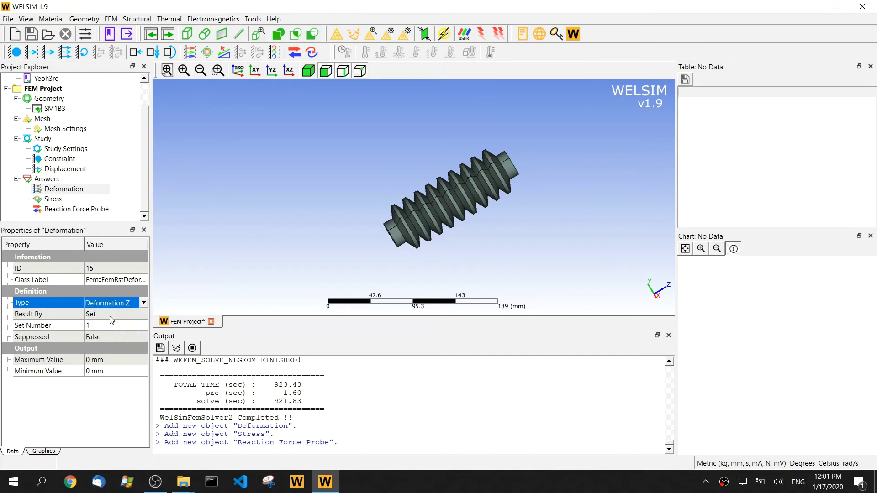
click(110, 315)
click(110, 319)
click(107, 327)
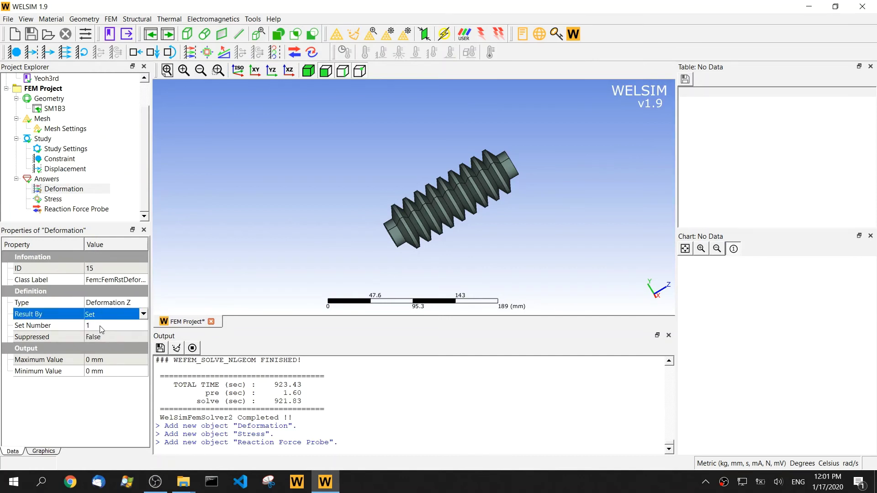
click(100, 325)
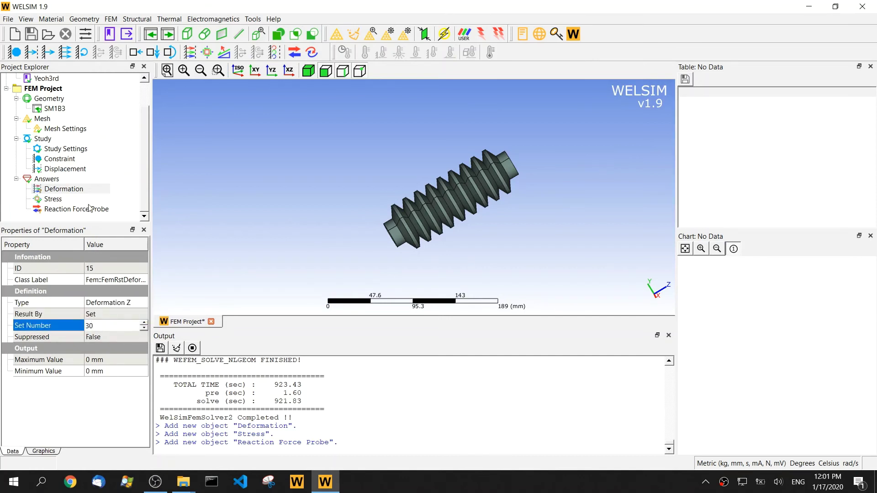
click(84, 190)
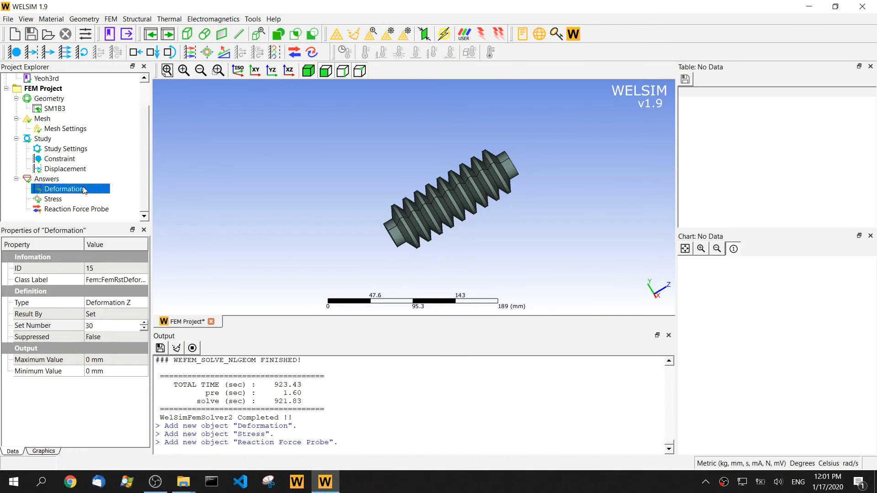
click(371, 179)
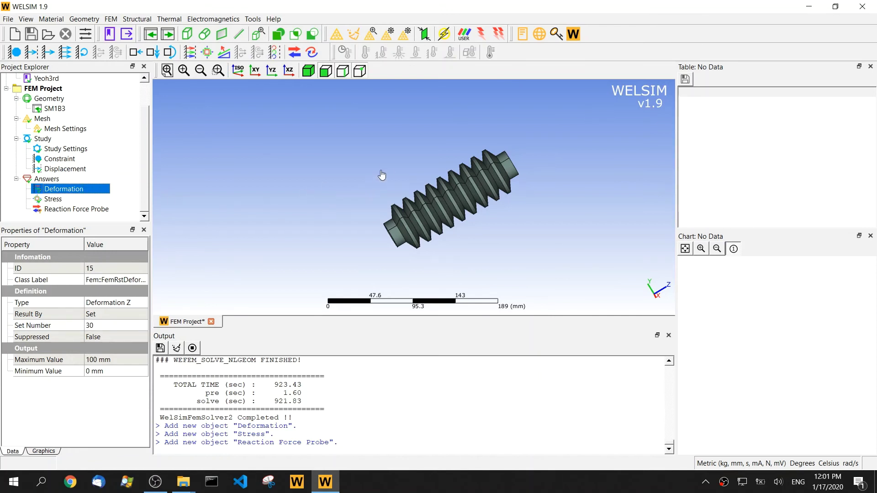
Set Show Deformation to True so the 0–100 mm Z deformation appears on the deformed bellows.
drag(404, 150, 360, 160)
click(44, 451)
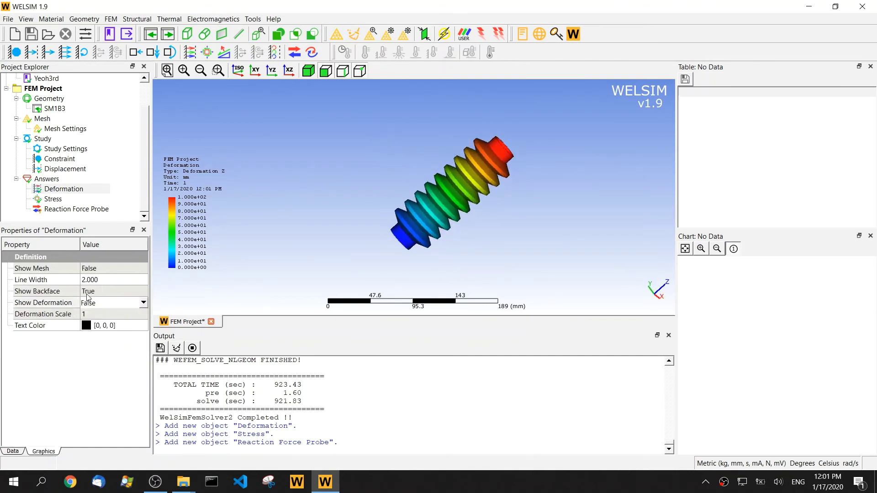
click(103, 300)
click(137, 323)
drag(400, 196, 392, 219)
Switch from Deformation to Stress results and redraw the min/max stress chart as continuous lines.
click(64, 188)
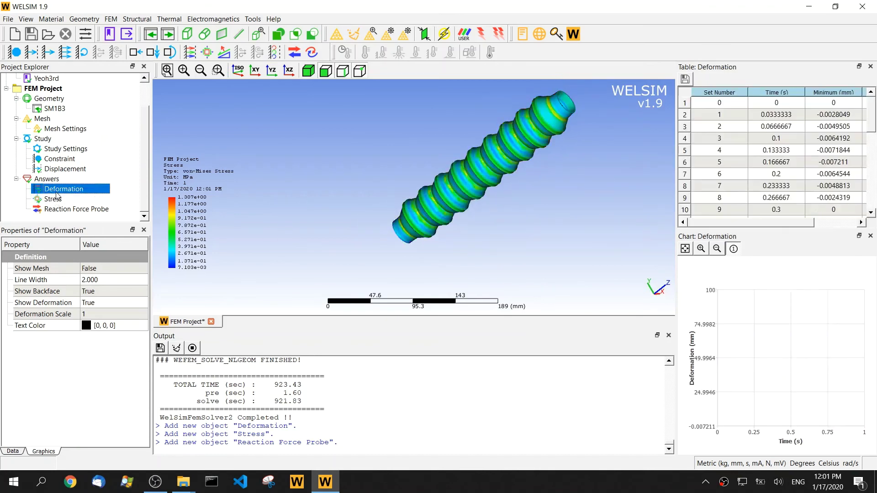
click(68, 199)
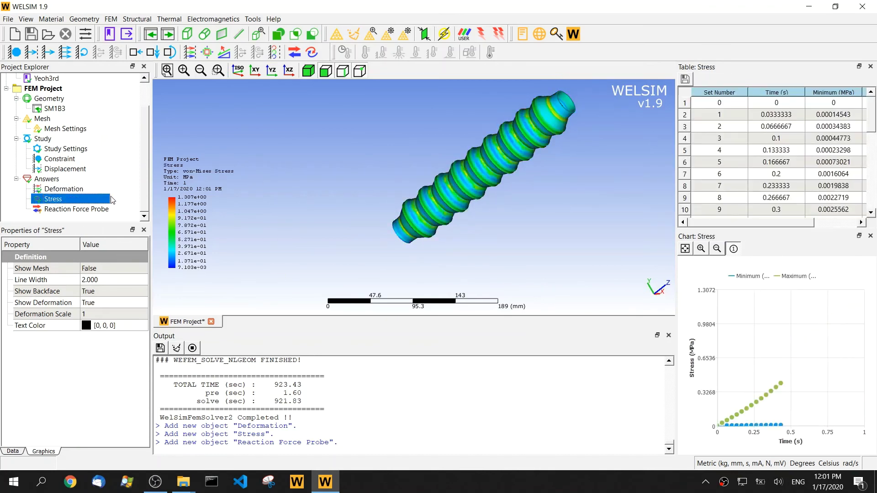
click(790, 343)
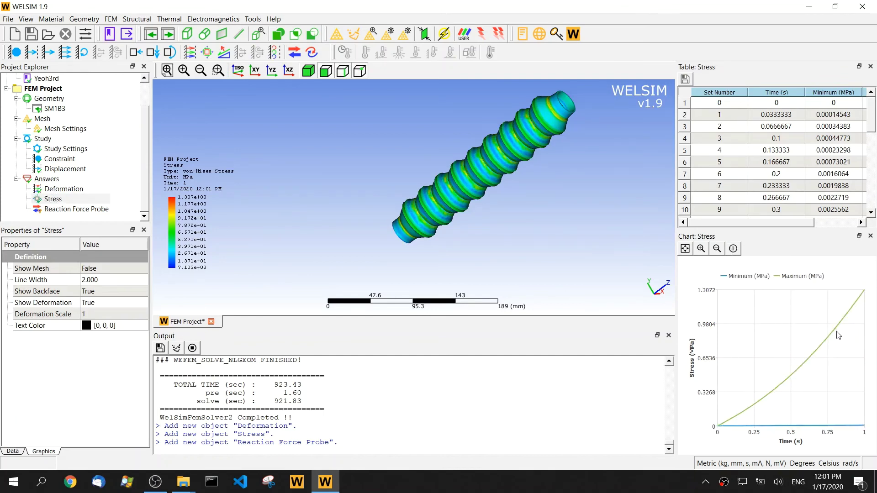
Scope the Reaction Force Probe's geometry to the bellows' end ring face.
click(88, 210)
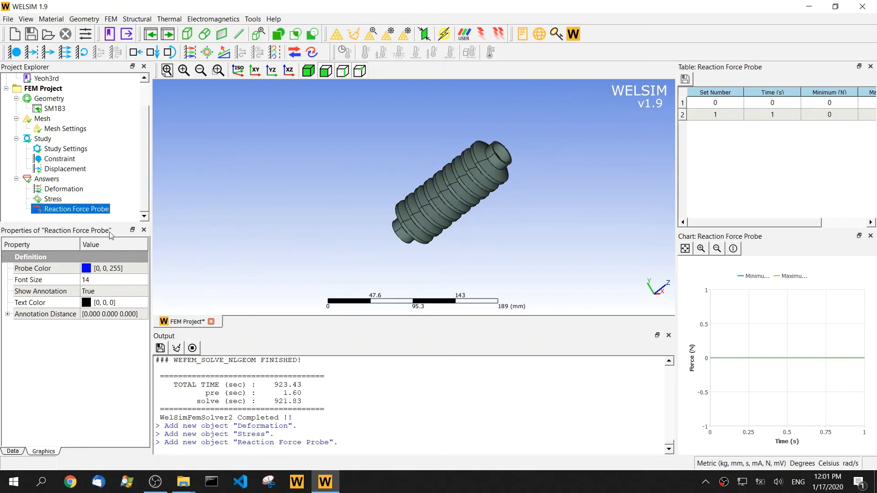
click(13, 451)
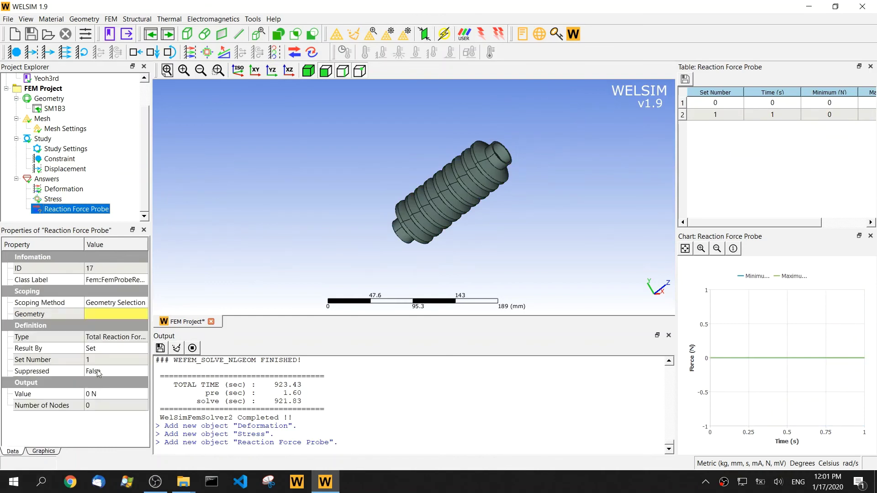
click(100, 315)
drag(358, 210, 381, 226)
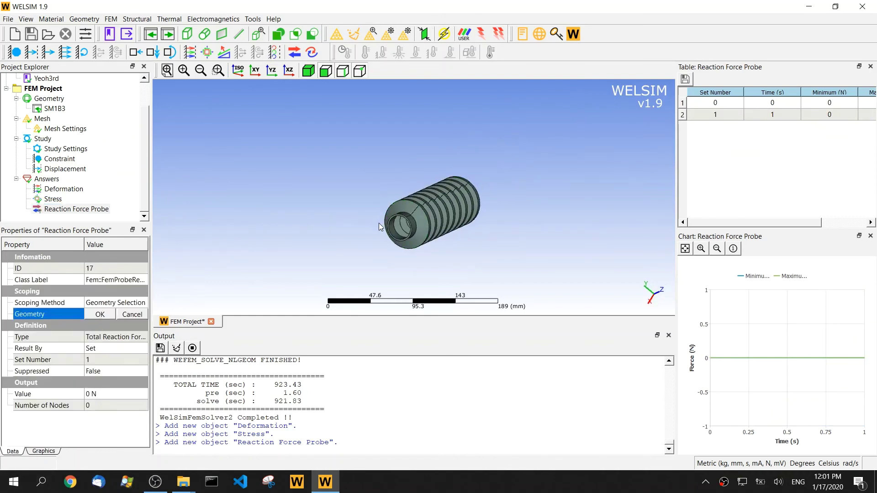
scroll(381, 226, up, 5)
drag(385, 188, 475, 209)
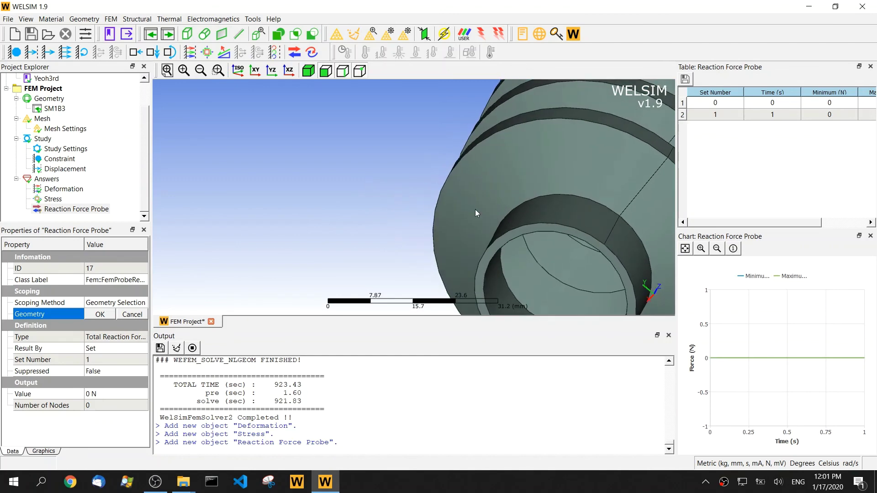
click(506, 236)
scroll(488, 251, down, 4)
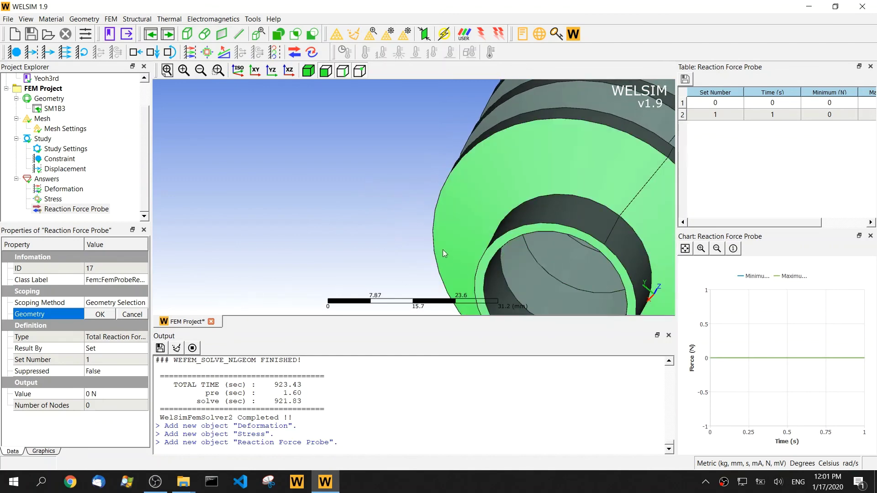
drag(536, 257, 315, 183)
click(100, 314)
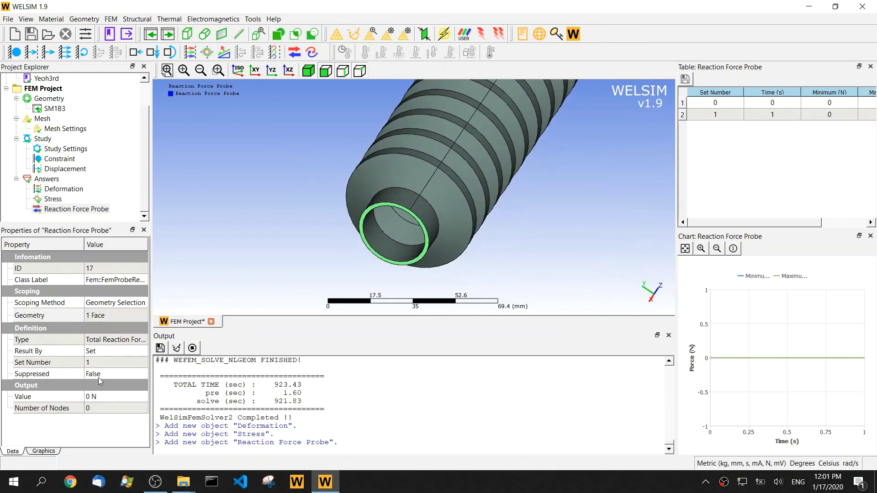
Set the probe to result set 30 and evaluate, giving 77.35 N over 306 nodes.
click(100, 364)
text(30)
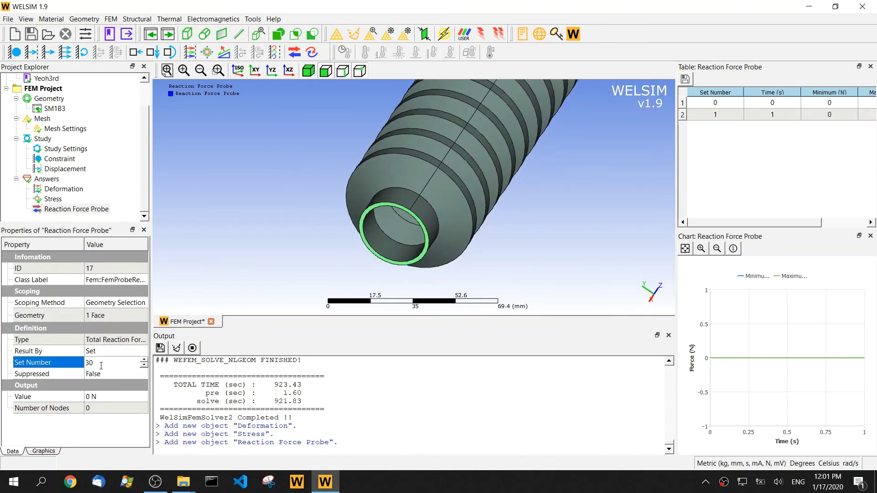
click(81, 210)
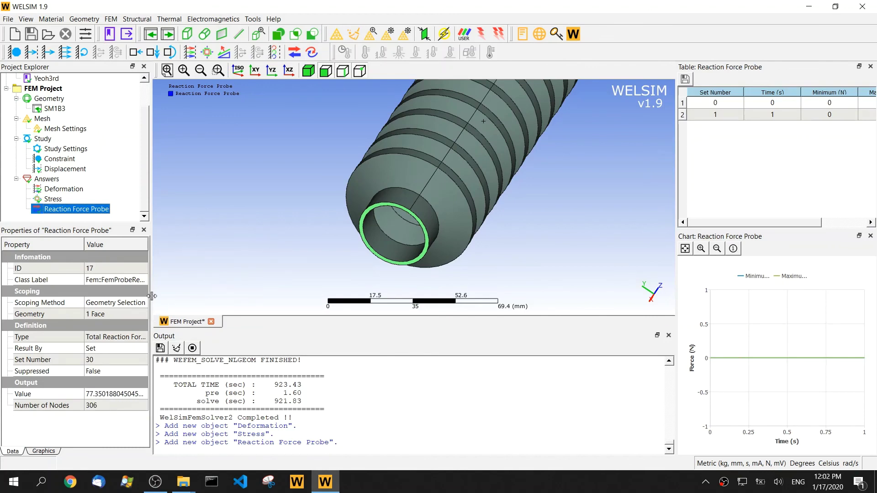
Drag the left panels' splitter right so the probe's class label and 77.35 N value show fully.
drag(152, 296, 174, 292)
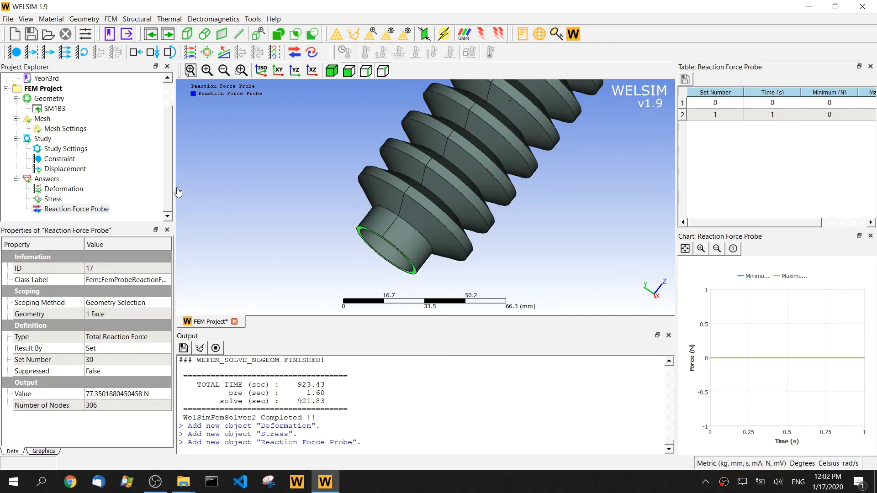
drag(174, 187, 191, 187)
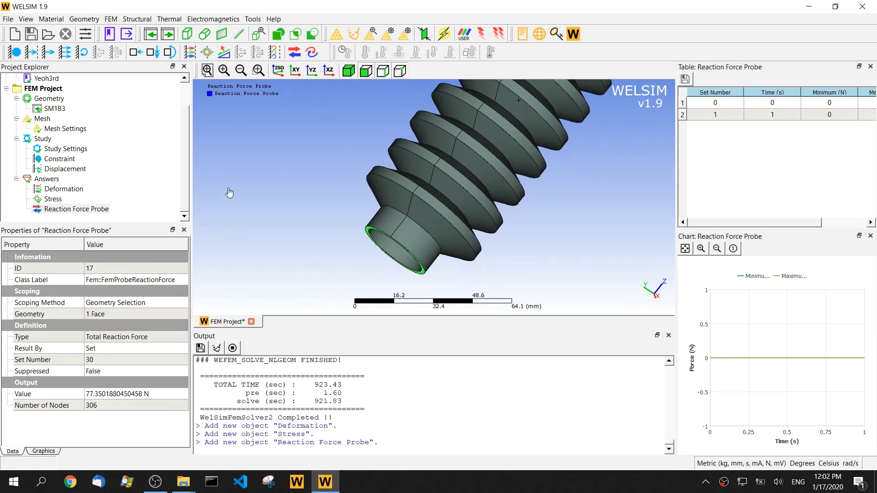